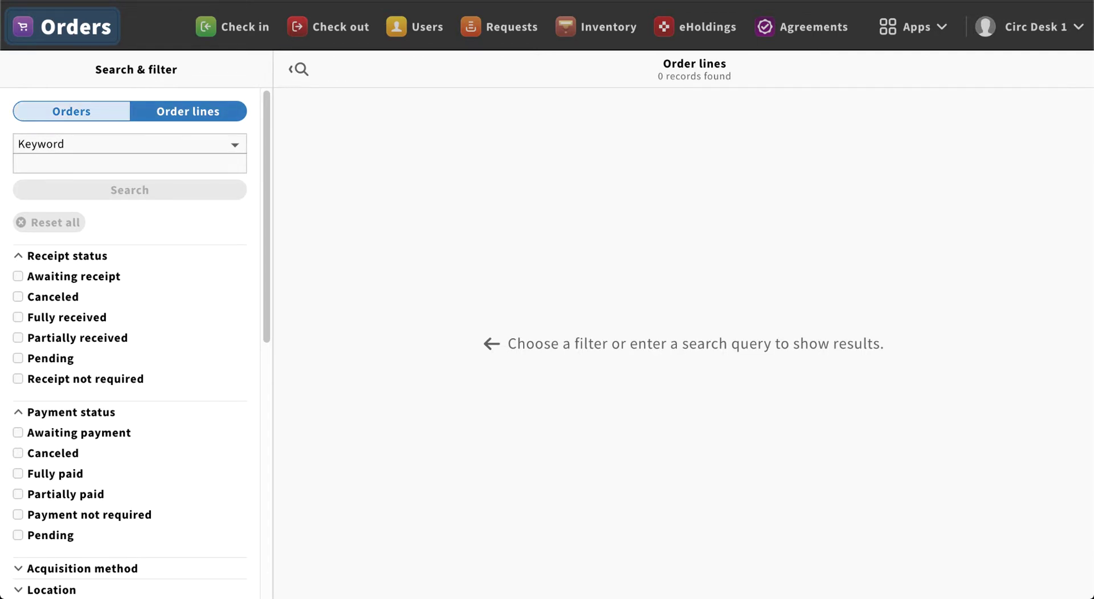
Step: Start a new purchase order in the Orders view using the "Amazon book orders (Amazon-B)" template
click(71, 111)
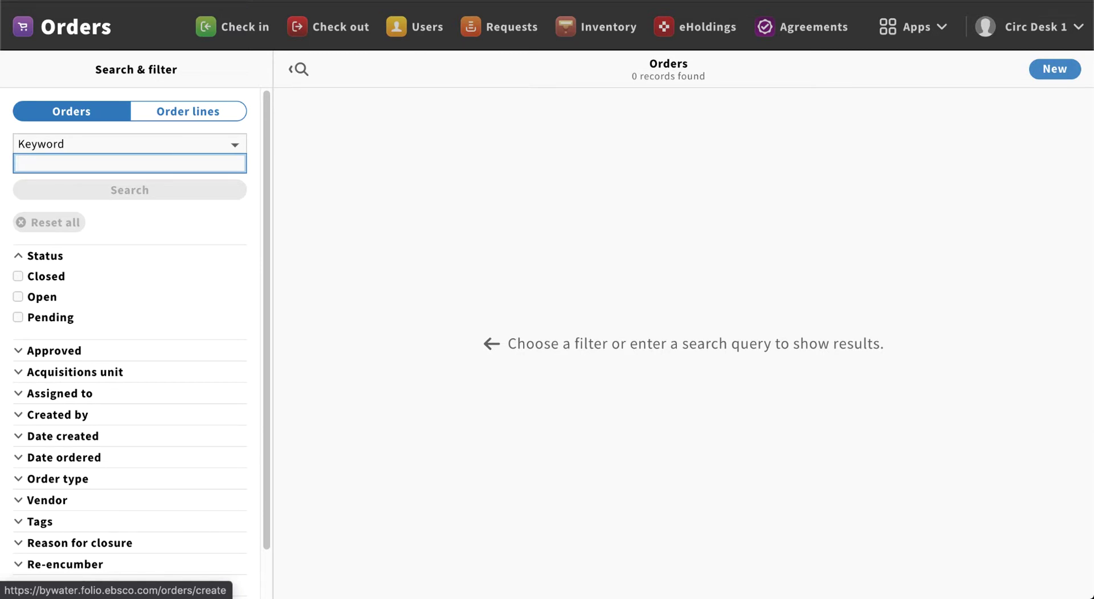
click(1054, 69)
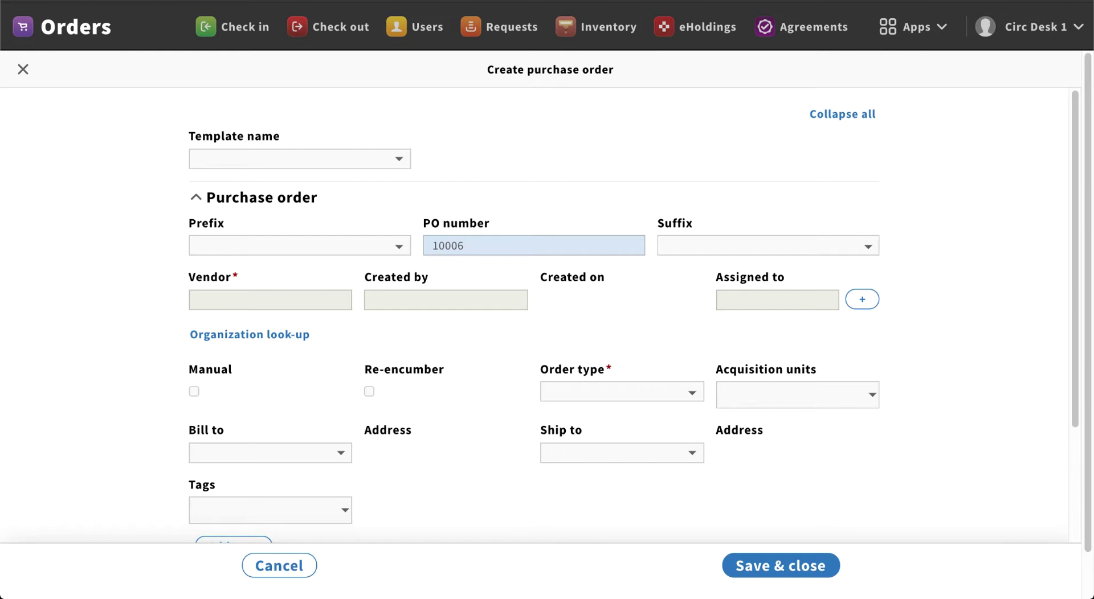
click(401, 159)
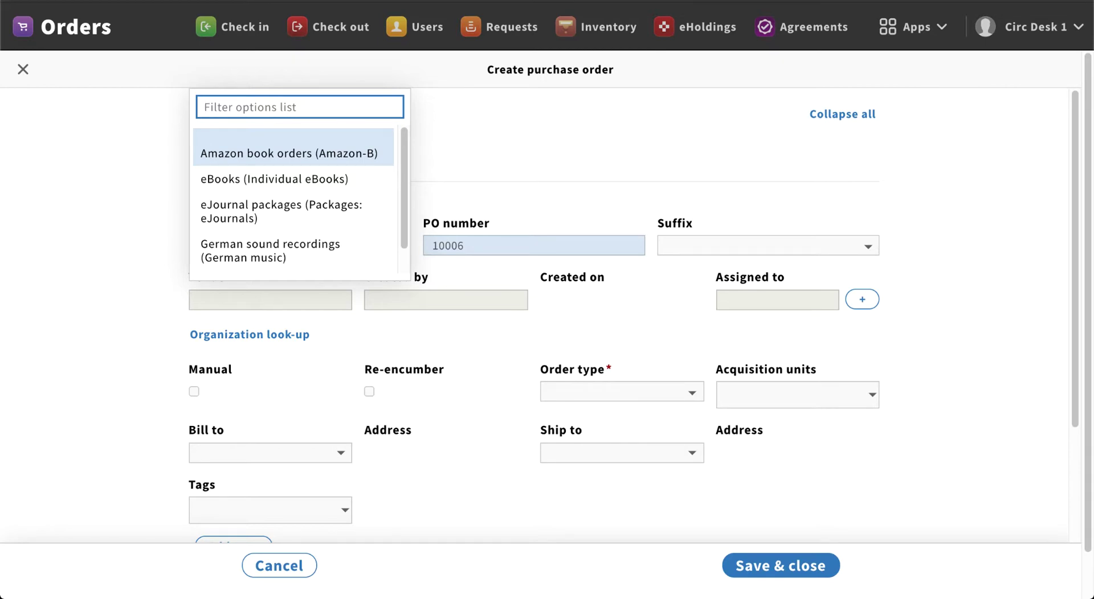
key(Return)
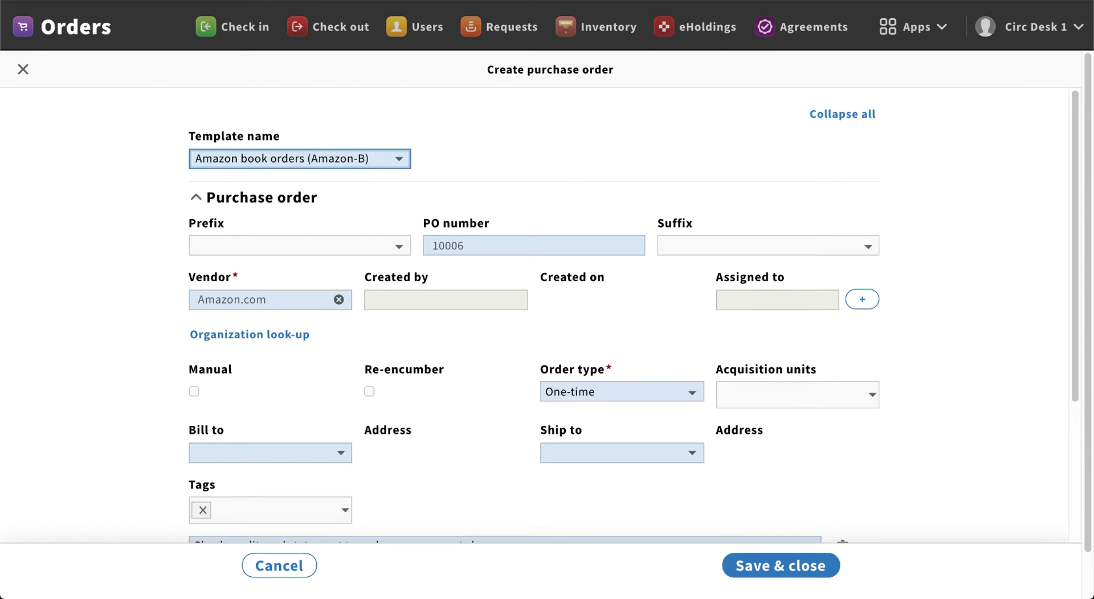
Step: Remove the blank tag from the purchase order's Tags field
scroll(632, 313, down, 3)
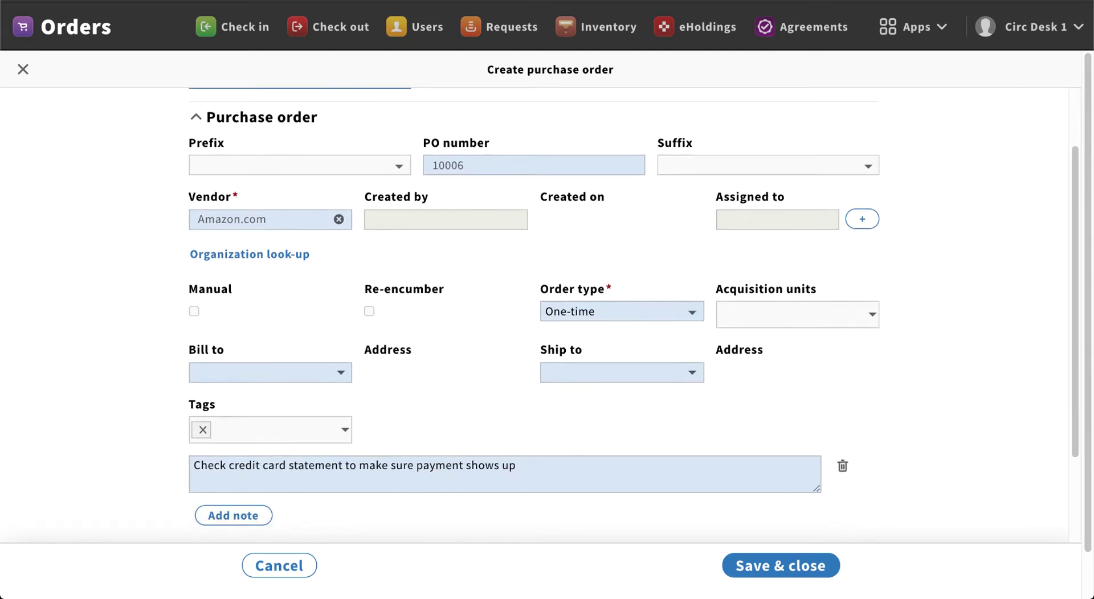
click(202, 430)
scroll(534, 315, up, 3)
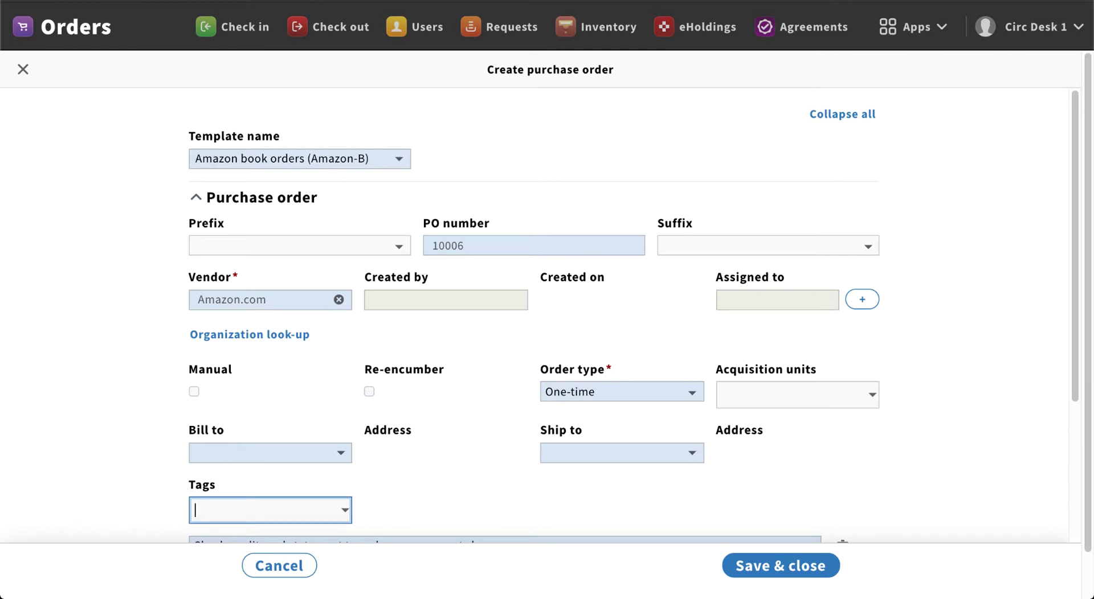
Step: Browse the available vendors in the organization look-up and close it without selecting one
drag(423, 223, 490, 223)
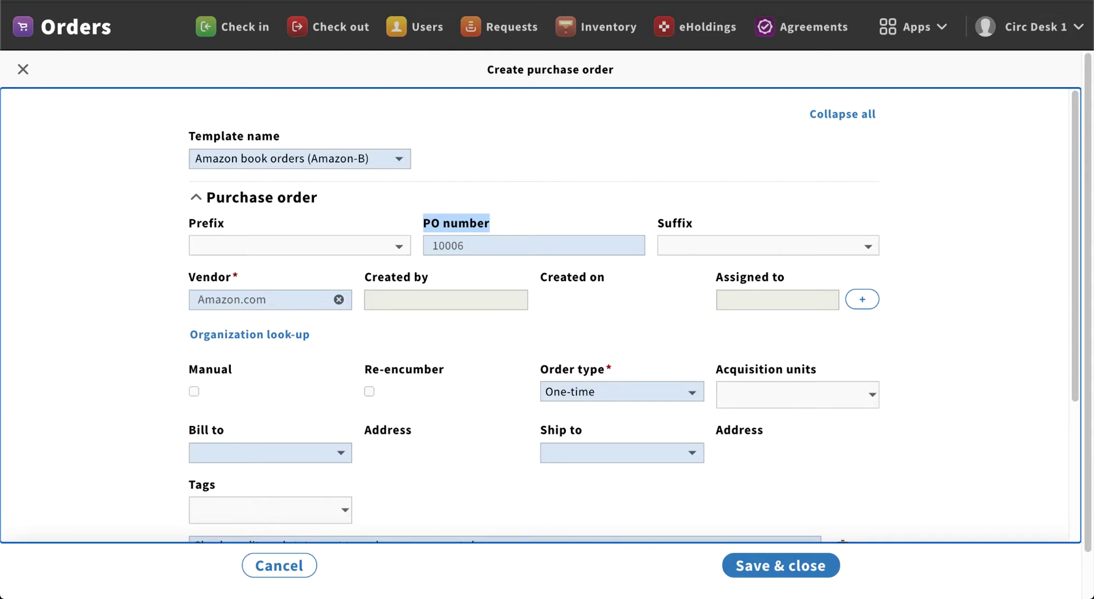
scroll(535, 316, down, 1)
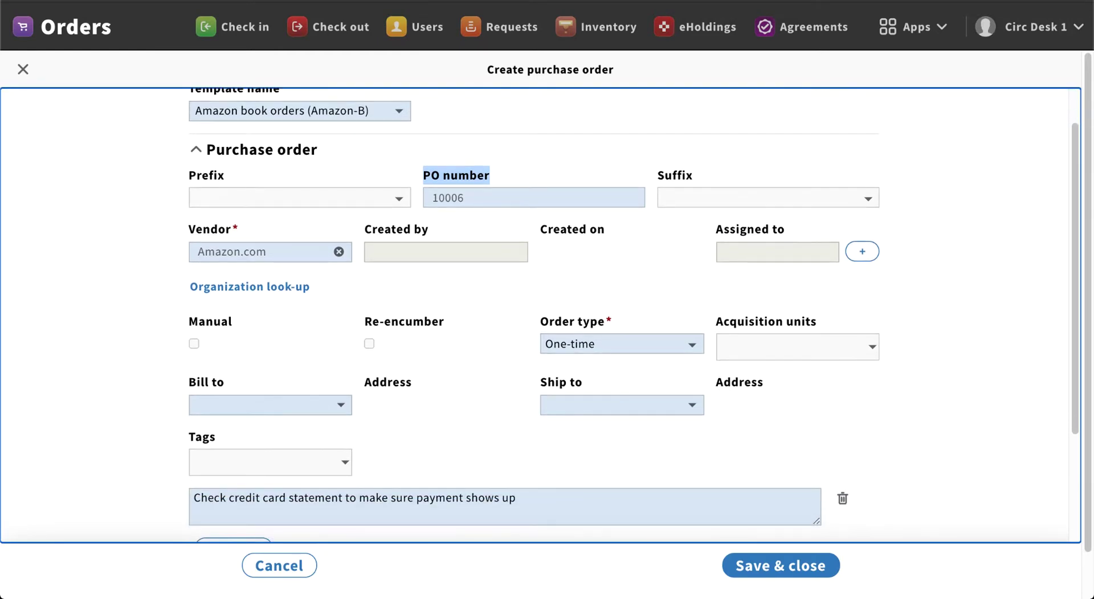
scroll(633, 315, down, 1)
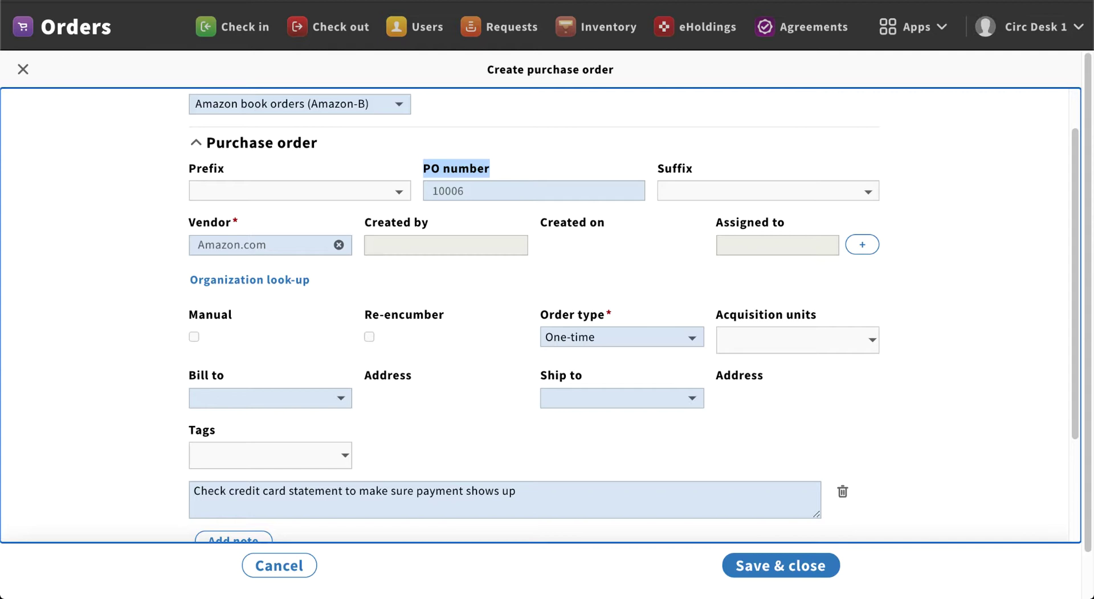
scroll(250, 244, down, 3)
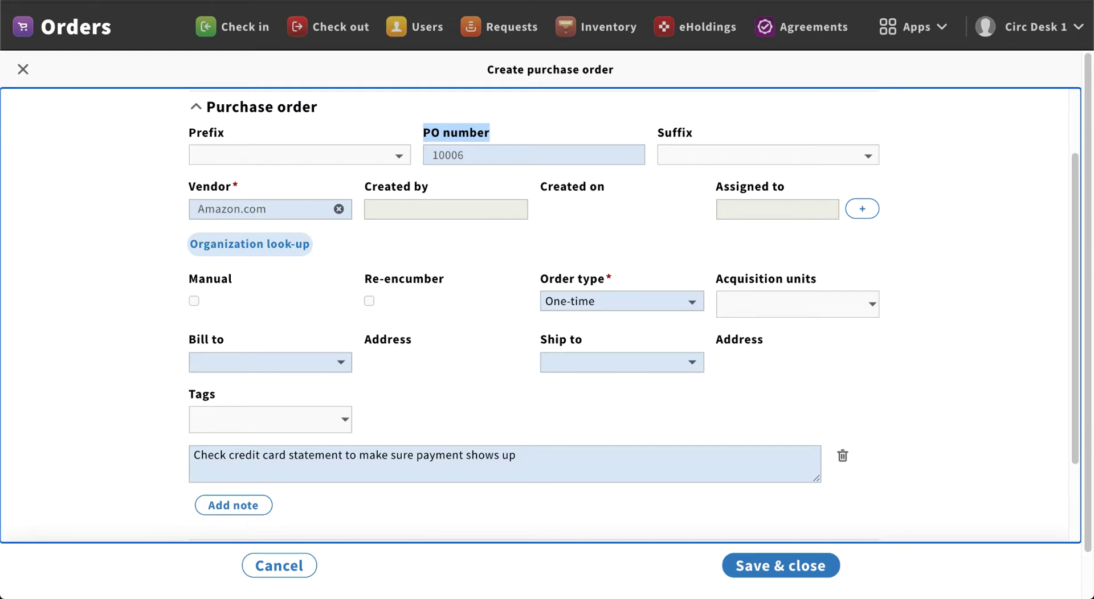
click(249, 244)
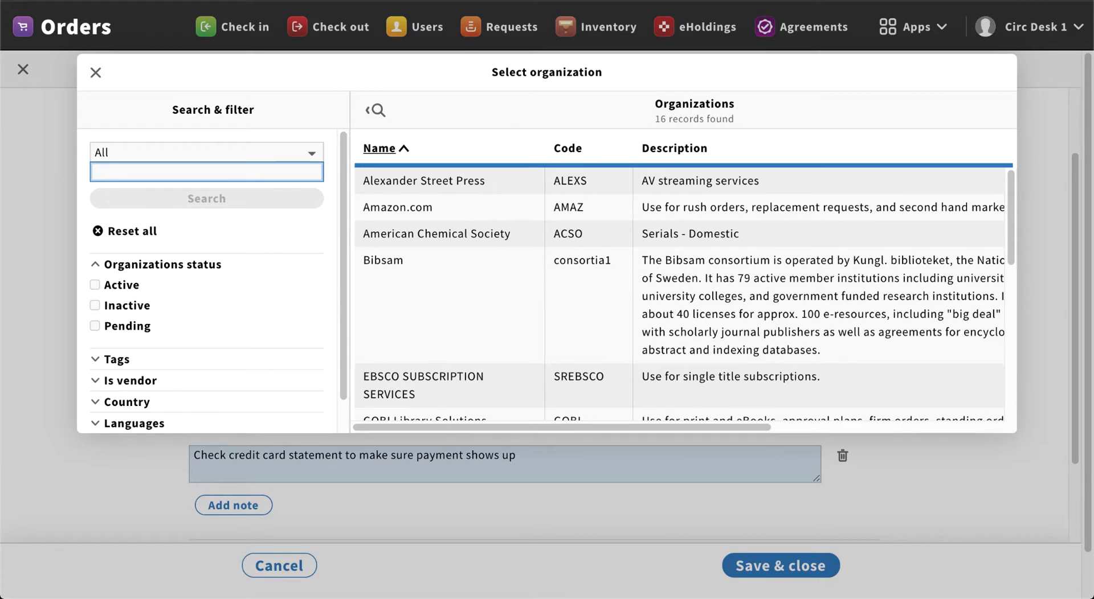
scroll(678, 285, down, 4)
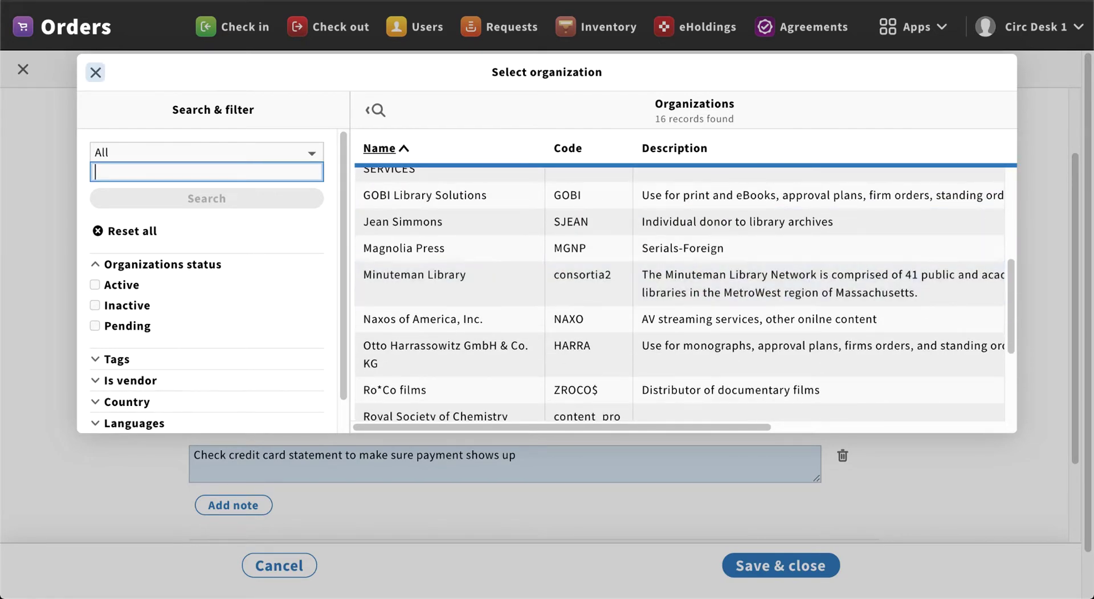
click(95, 72)
Step: Check the available Bill to and Ship to options without choosing any
scroll(632, 317, down, 3)
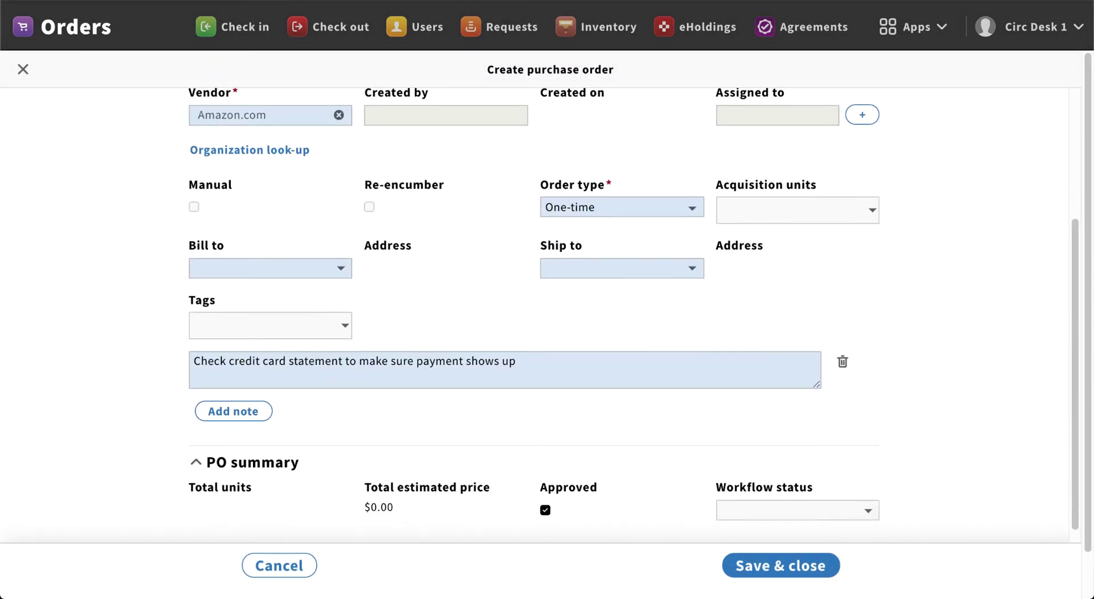
scroll(633, 315, down, 1)
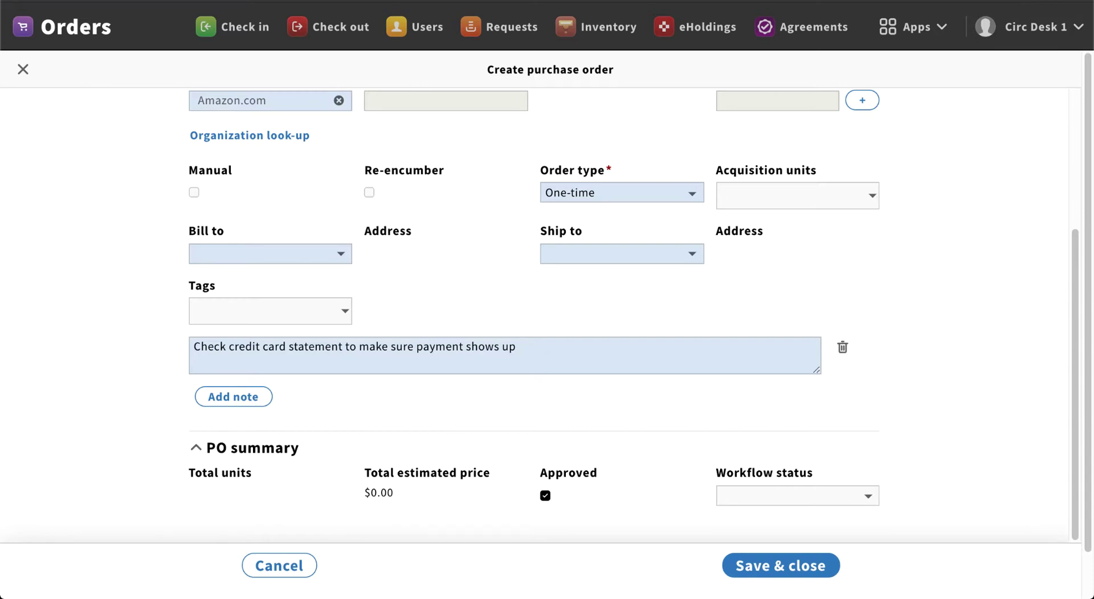
click(270, 254)
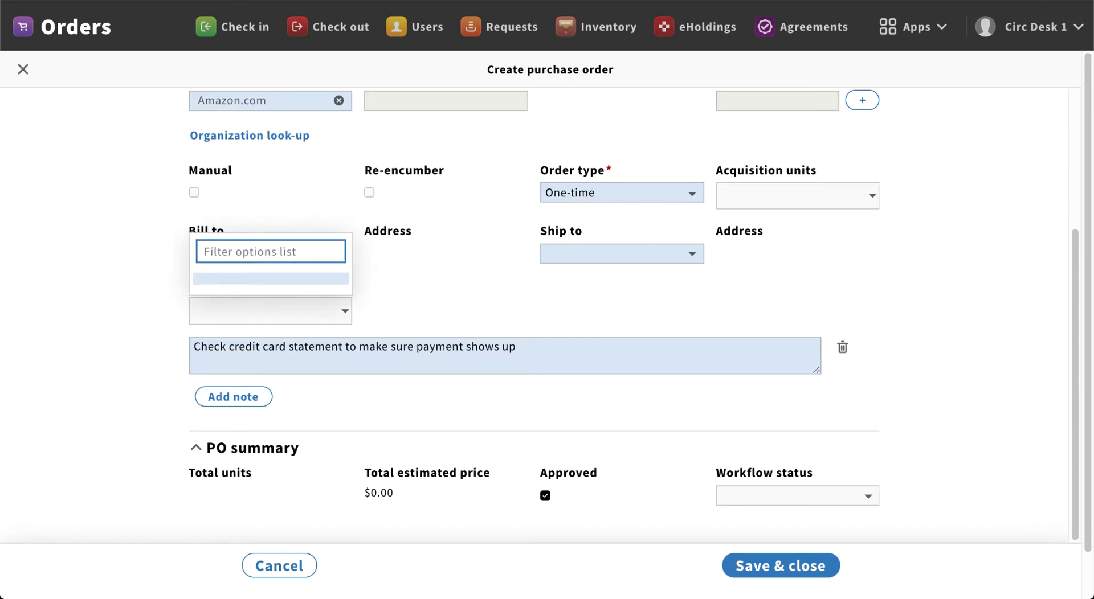
key(Escape)
click(622, 254)
key(Escape)
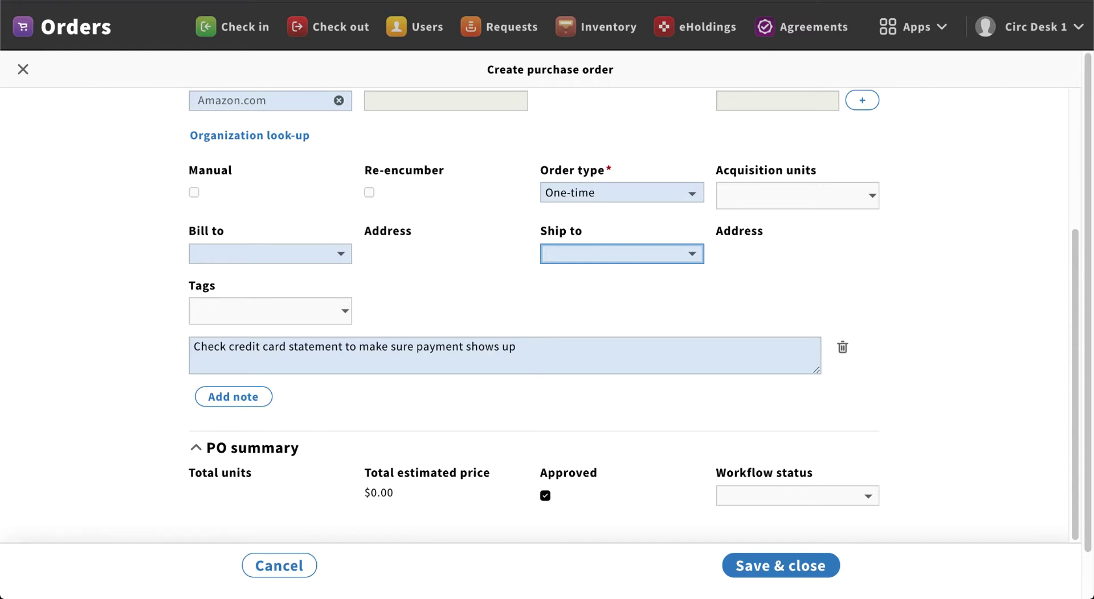
Step: Look over the purchase order form, then save and close the order
scroll(633, 315, up, 5)
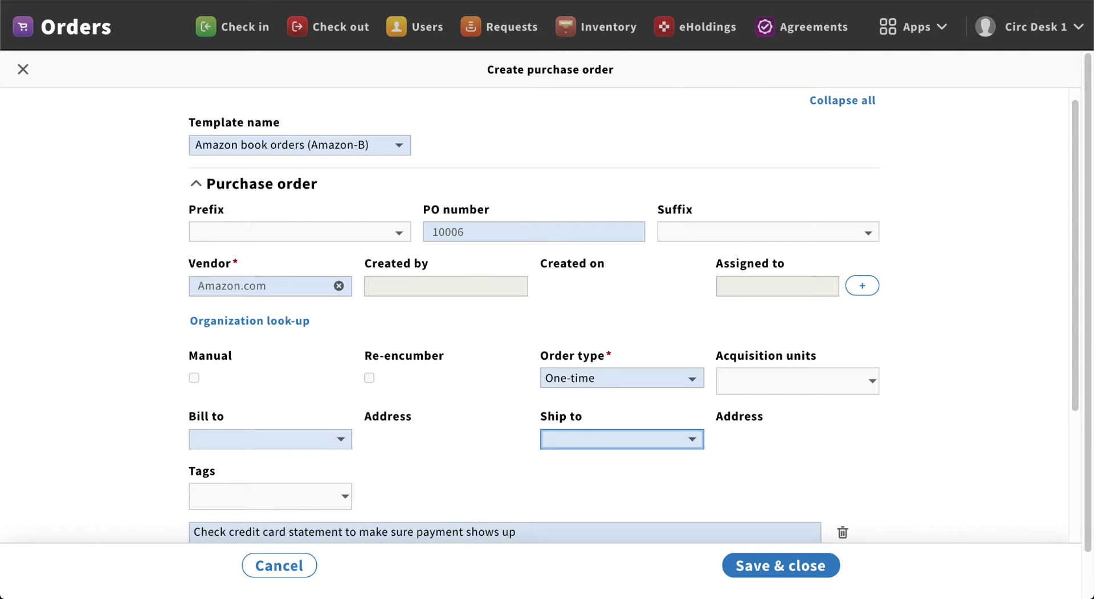
scroll(633, 315, down, 1)
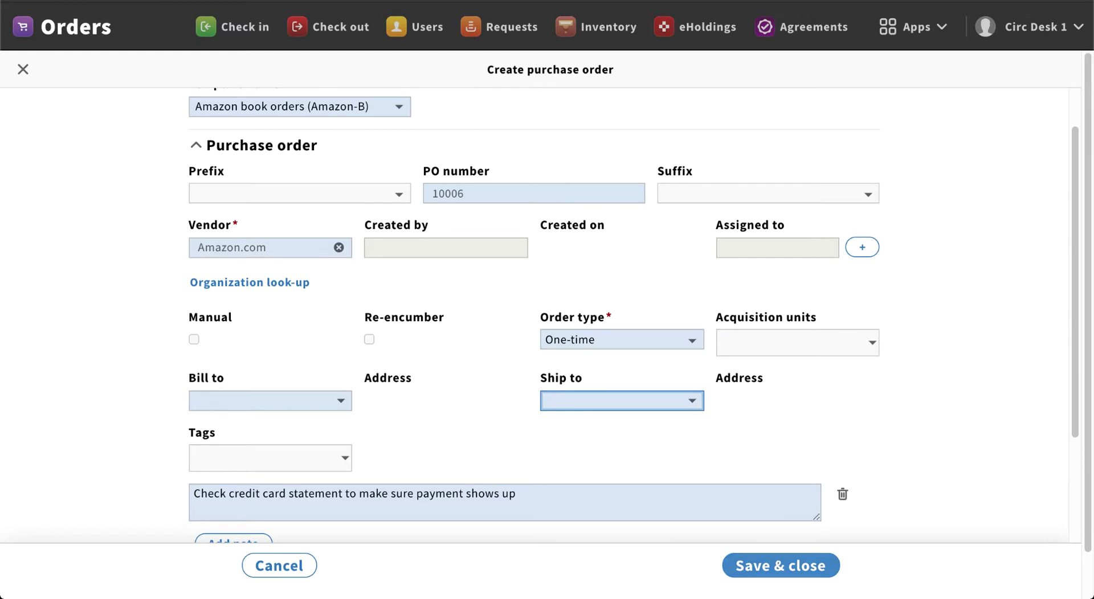
click(780, 565)
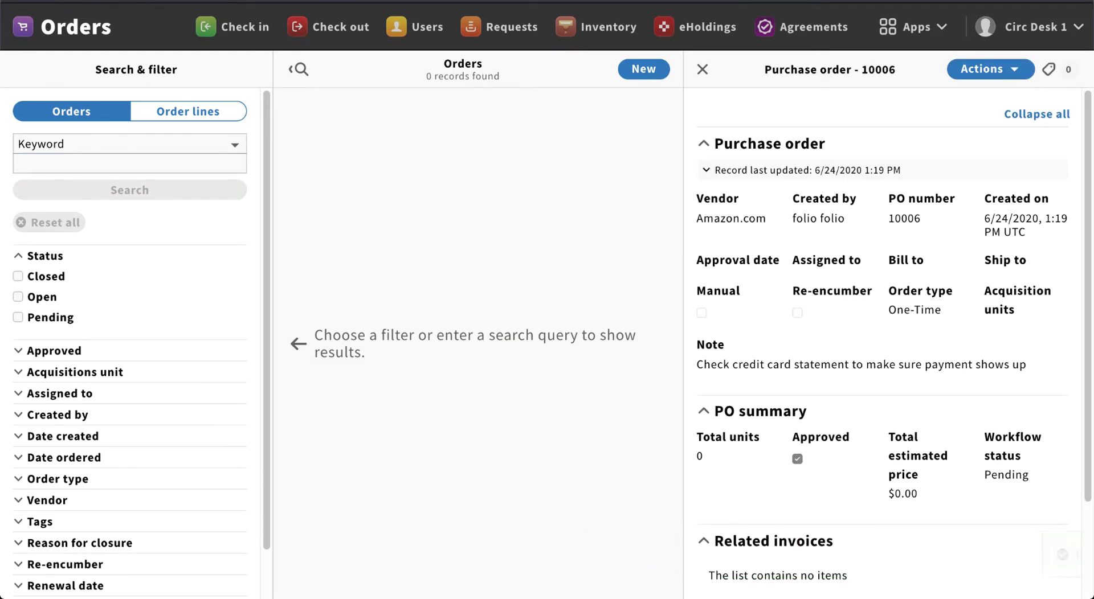
Step: Start adding a PO line to the saved purchase order
scroll(889, 342, down, 3)
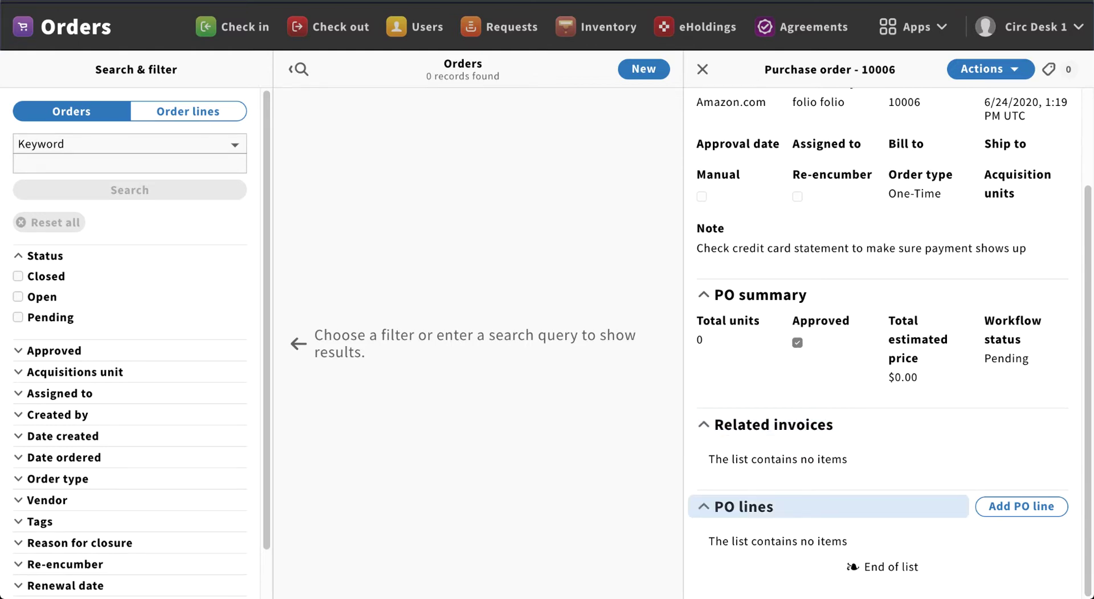
scroll(828, 507, down, 1)
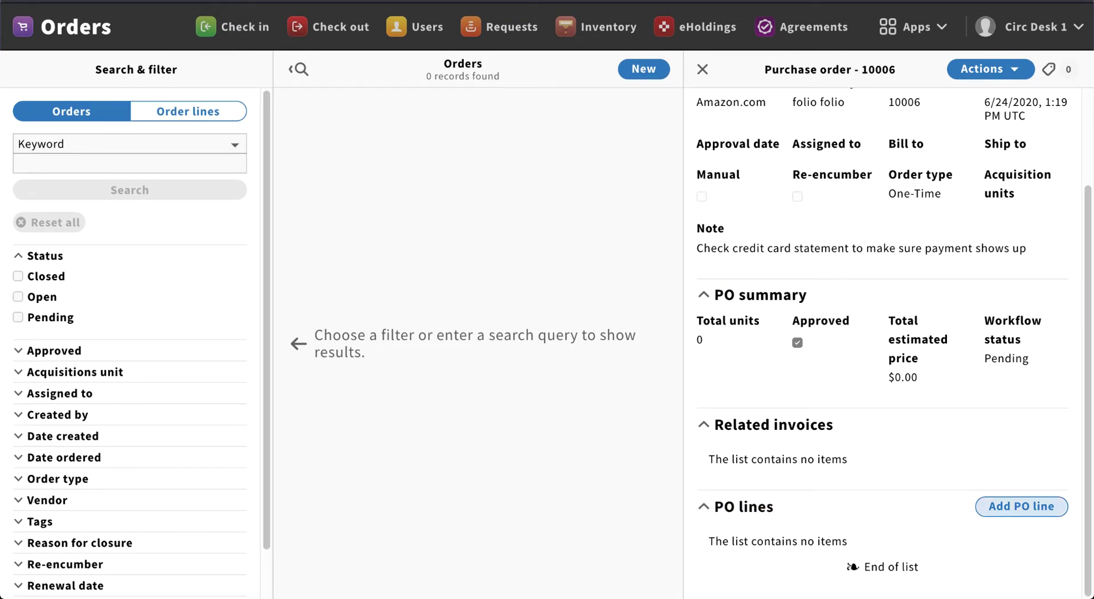
click(1021, 507)
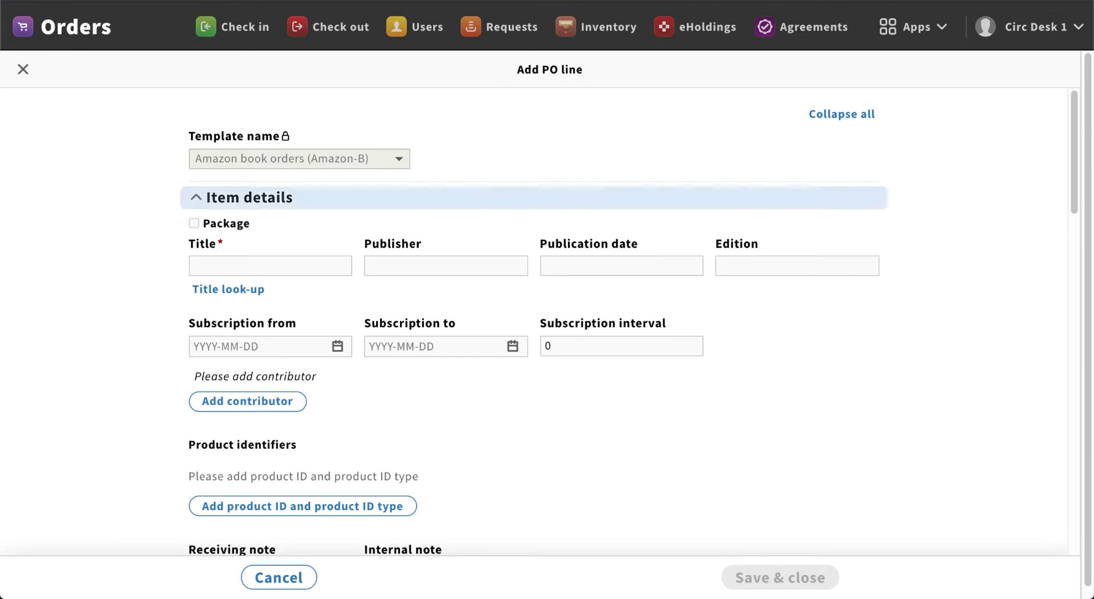
Step: Look up the PO line's title with the search "pandemic" and select the instance "Pandemic: Tracking Contagions, from Cholera to Ebola and Beyond"
scroll(633, 322, down, 2)
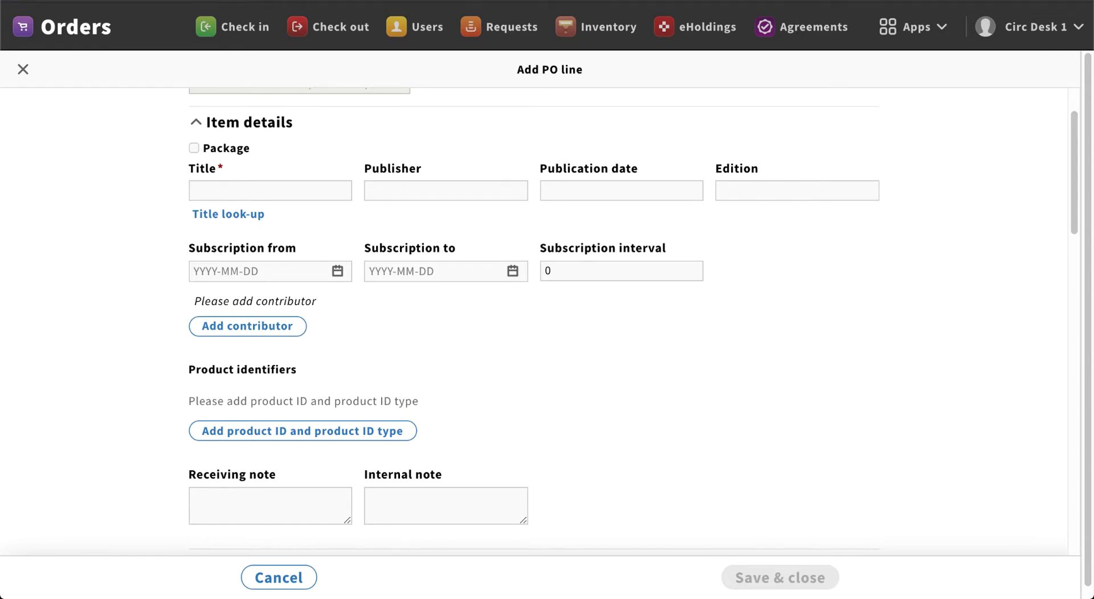
click(271, 191)
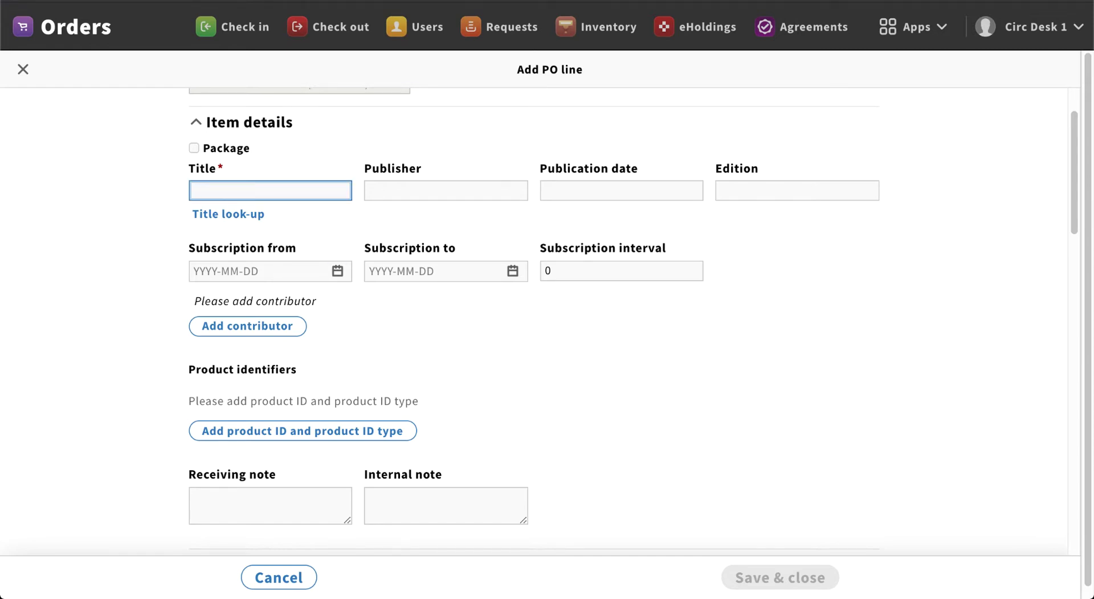
click(228, 214)
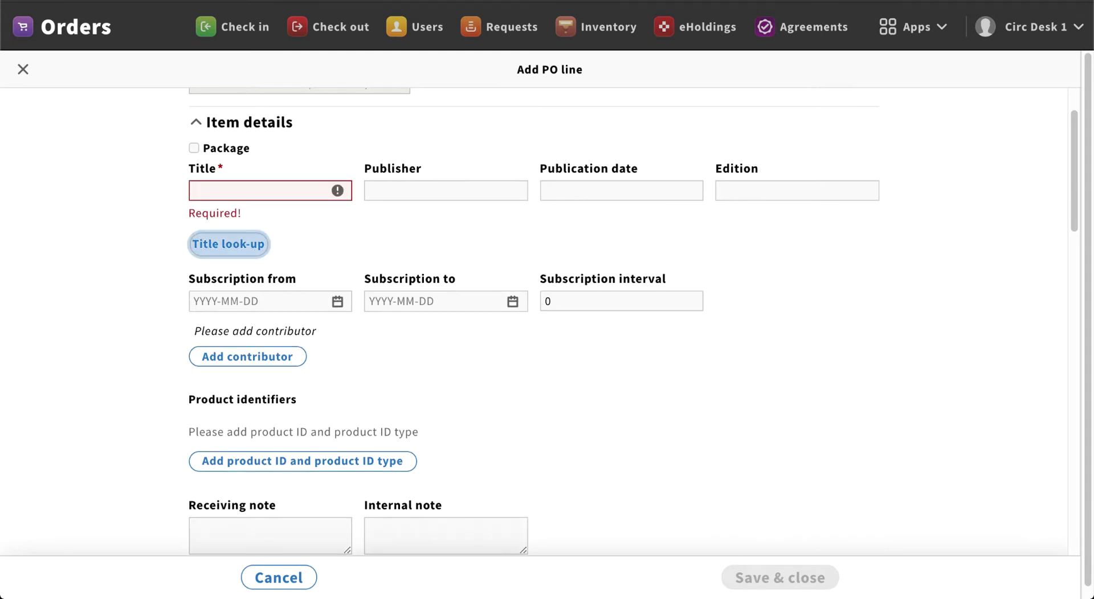
key(Return)
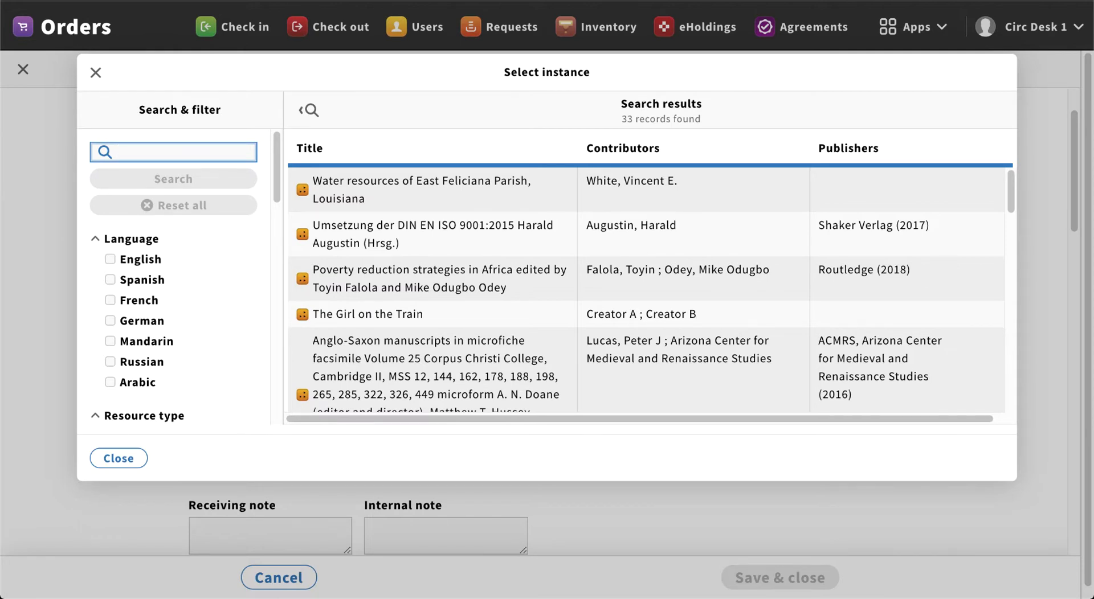
text(pandemic)
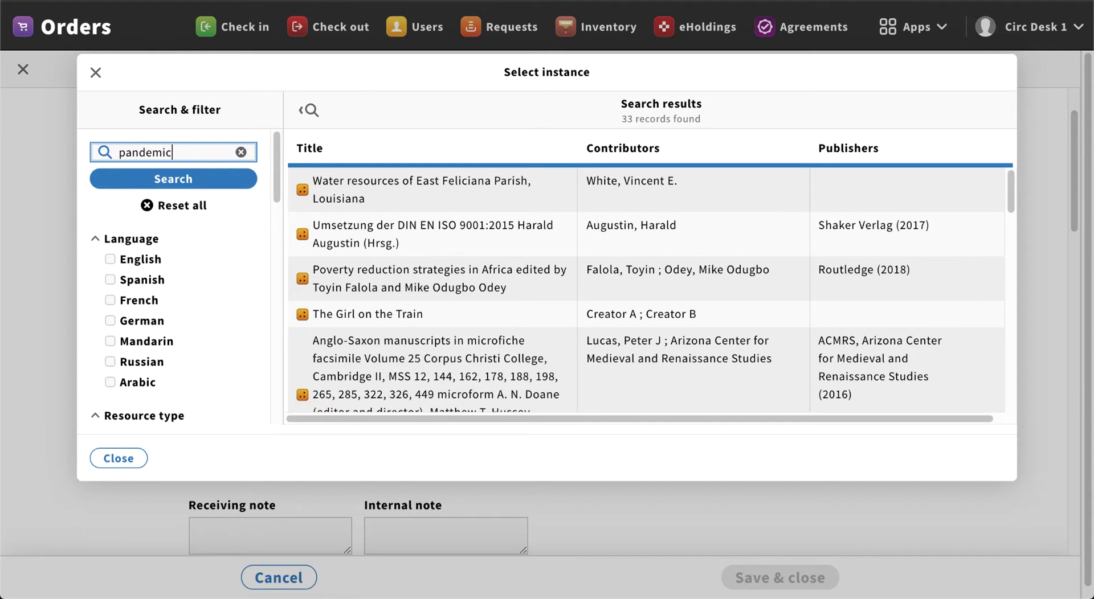
key(Return)
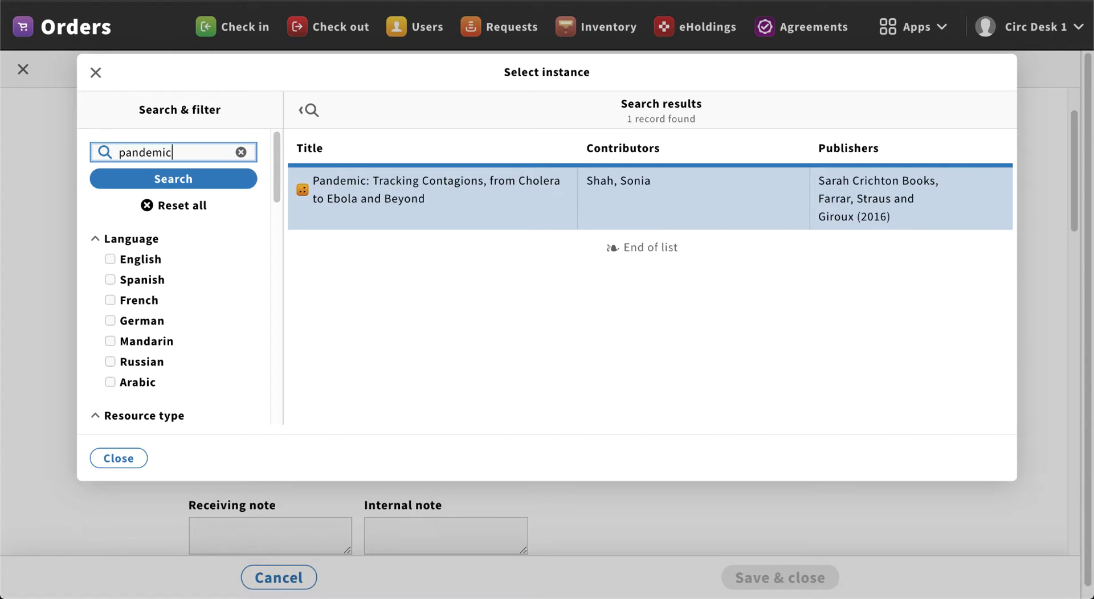
click(436, 191)
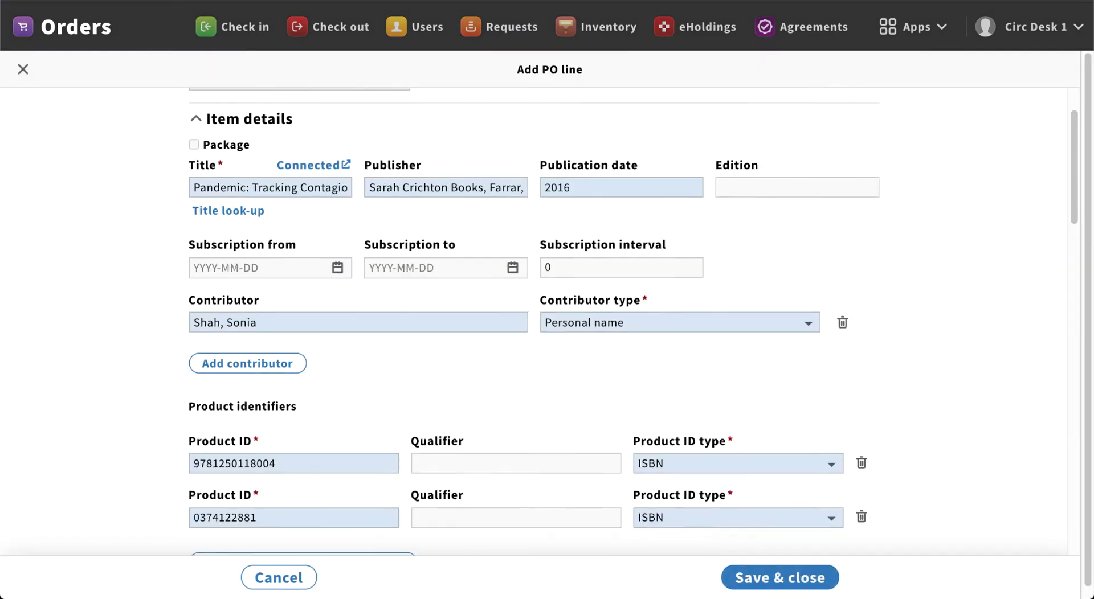
Step: Review the title, publisher, contributor and product identifier fields in the PO line's item details
scroll(633, 322, down, 1)
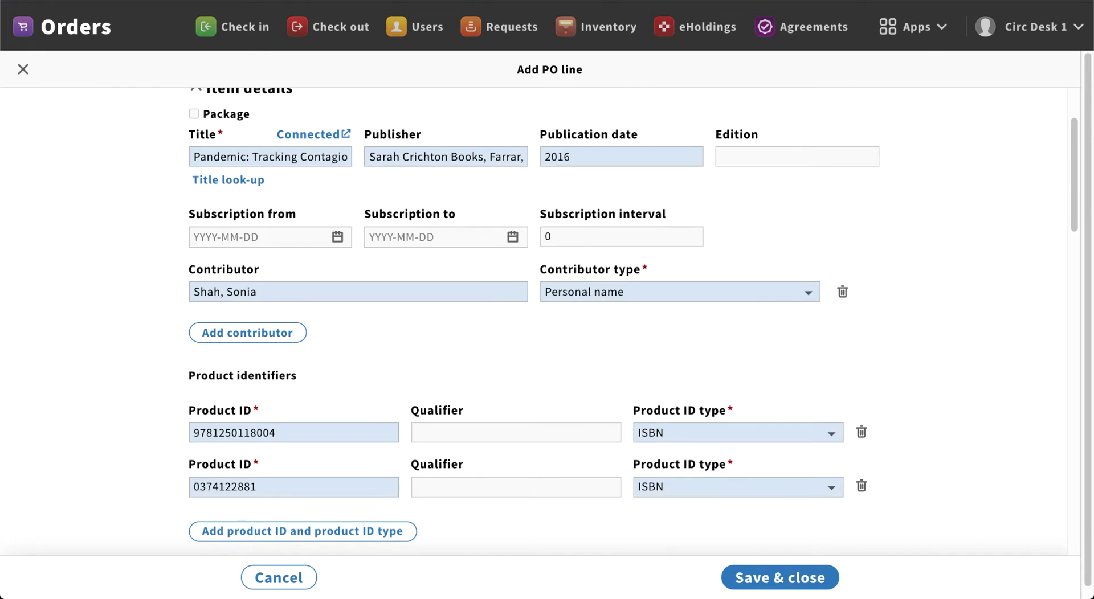
scroll(533, 320, up, 1)
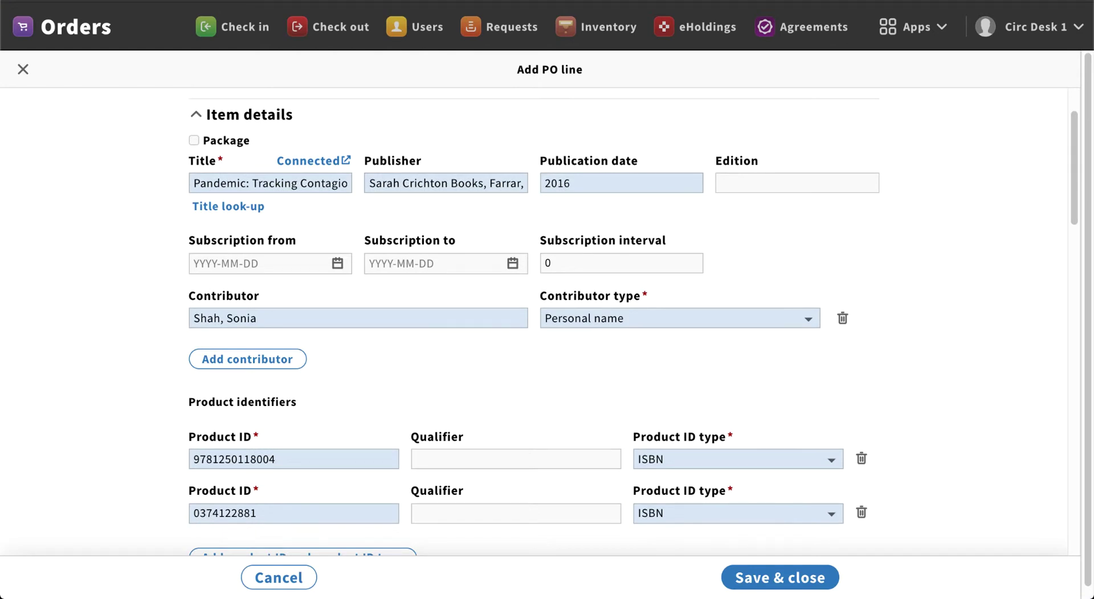
scroll(633, 323, down, 3)
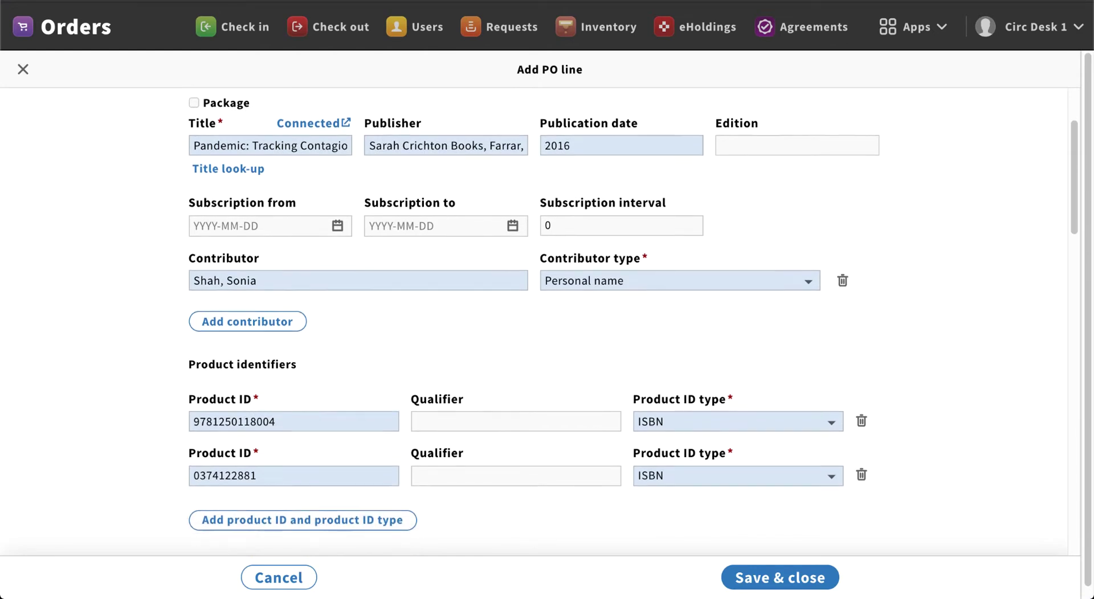
scroll(633, 323, down, 1)
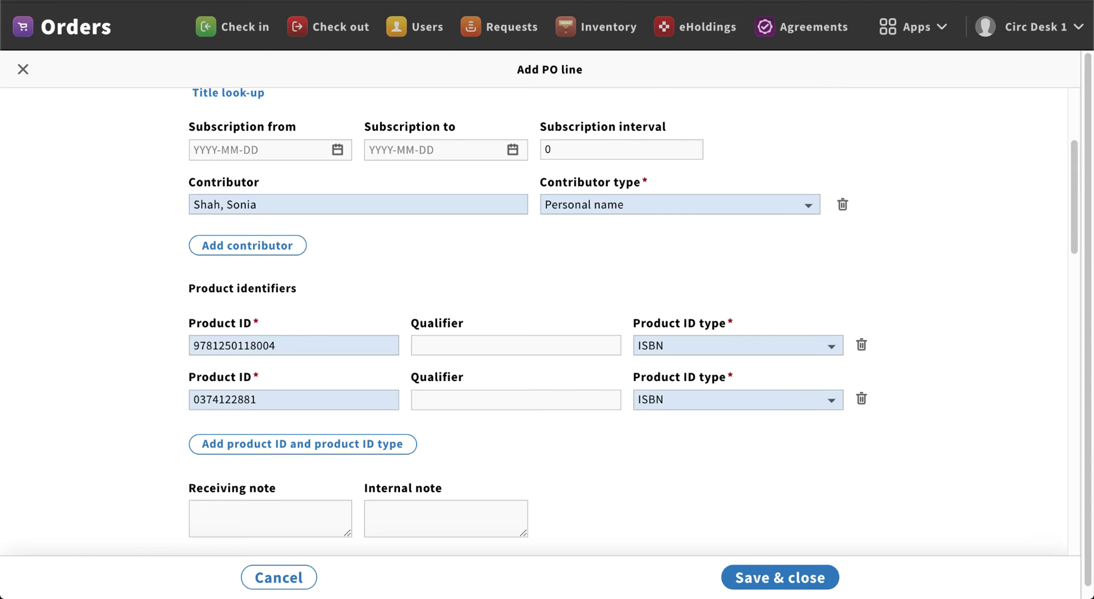
scroll(633, 323, down, 6)
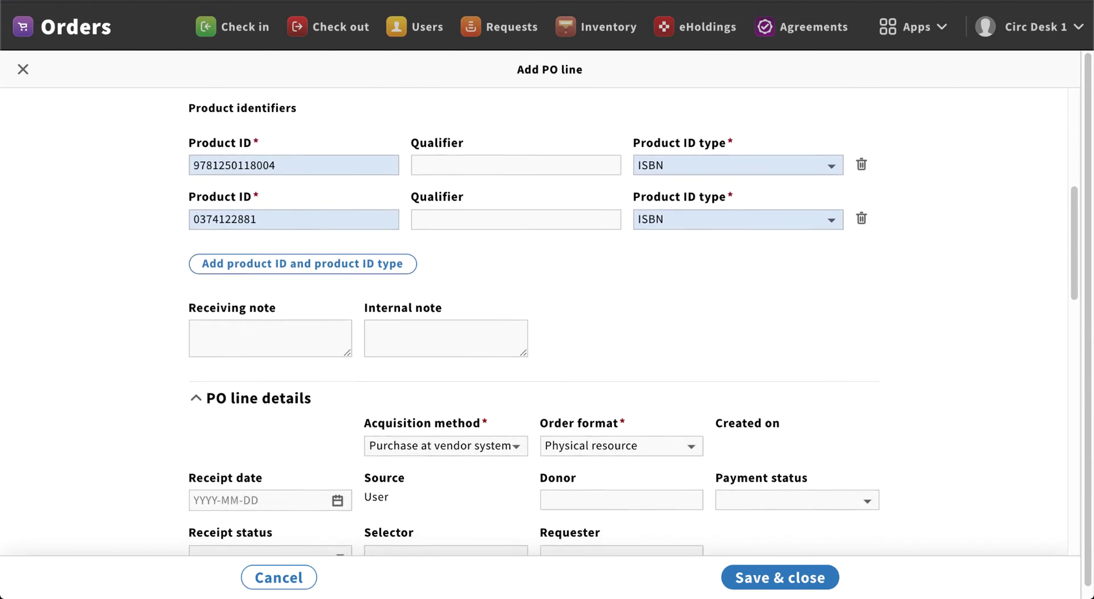
scroll(533, 323, down, 1)
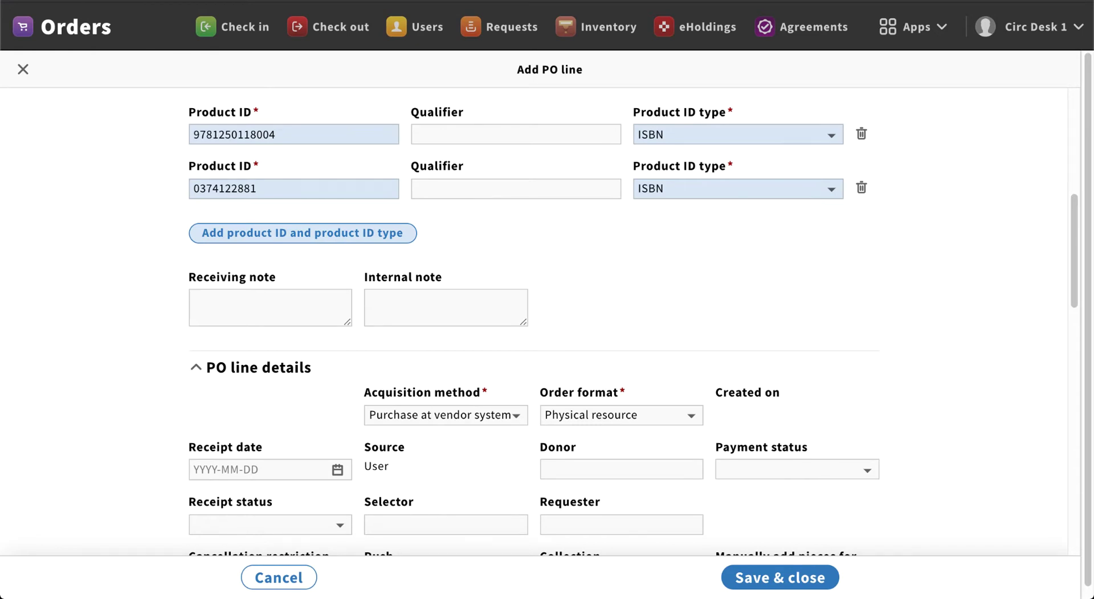
Step: Enter the receiving note "Please send to technical services for immediate processing" on the PO line
scroll(633, 323, down, 3)
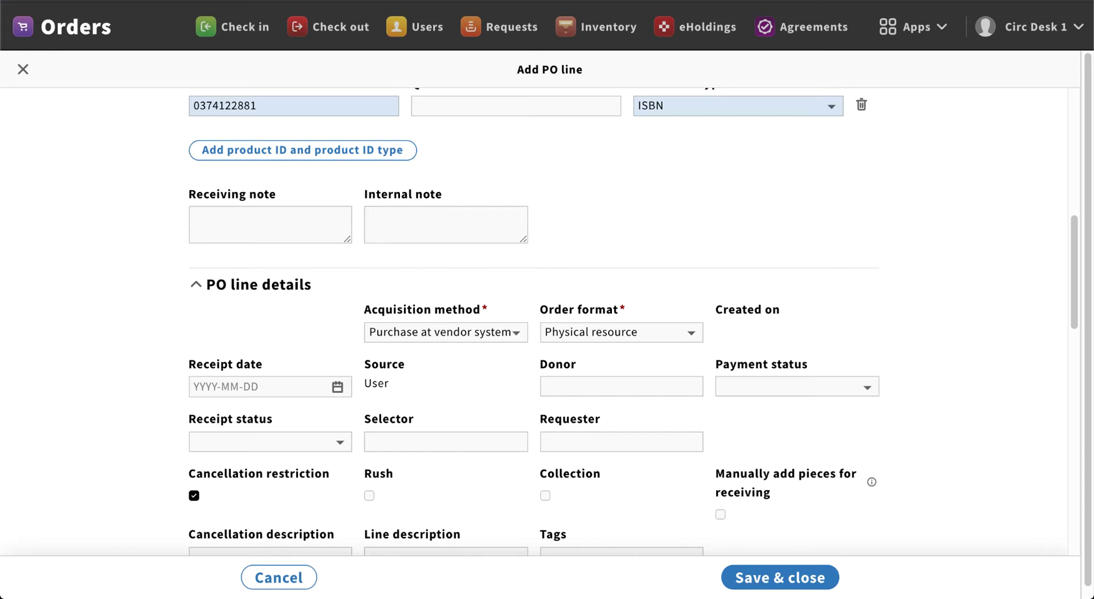
click(270, 225)
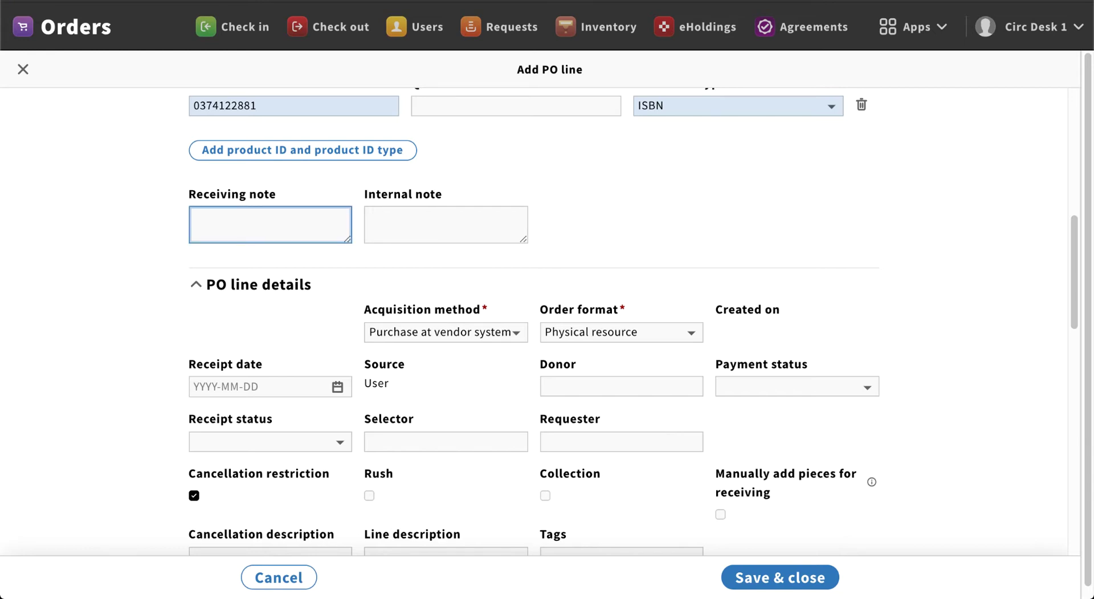
text(Please send to )
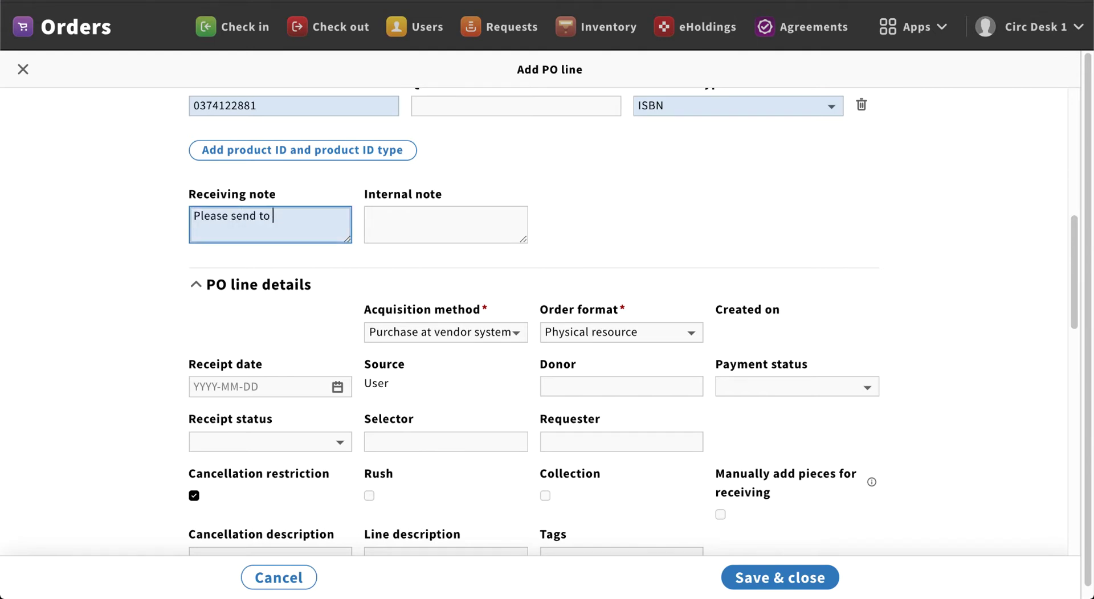
text(techi)
text(n)
text(al servic)
text(es for im)
text(mediate process)
text(ing)
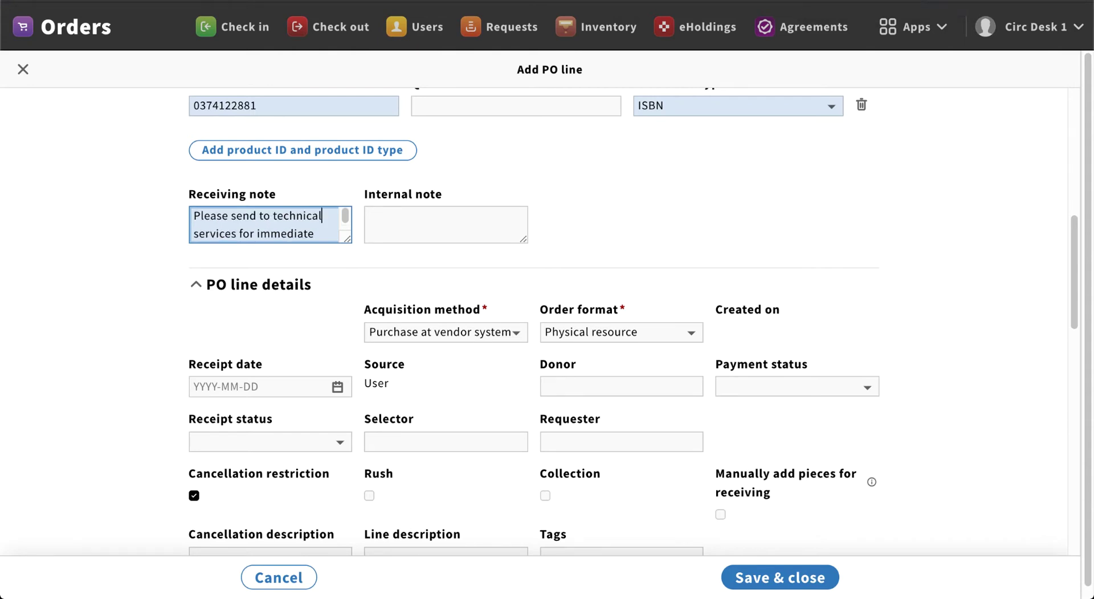
Step: Check the available acquisition methods in the PO line details, keeping Purchase at vendor system selected
scroll(535, 322, down, 3)
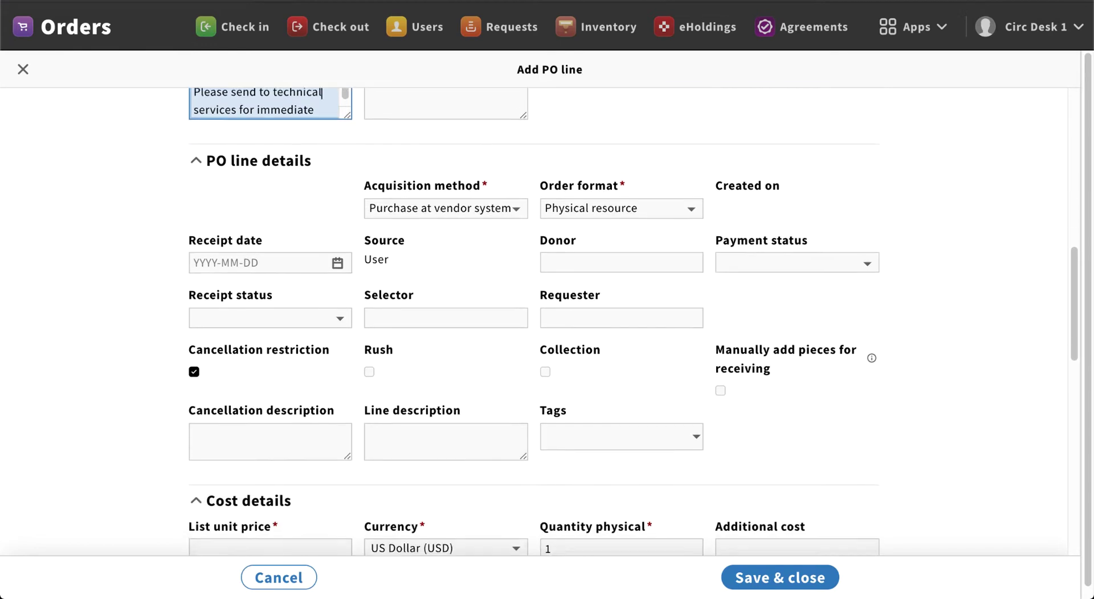
scroll(535, 322, down, 1)
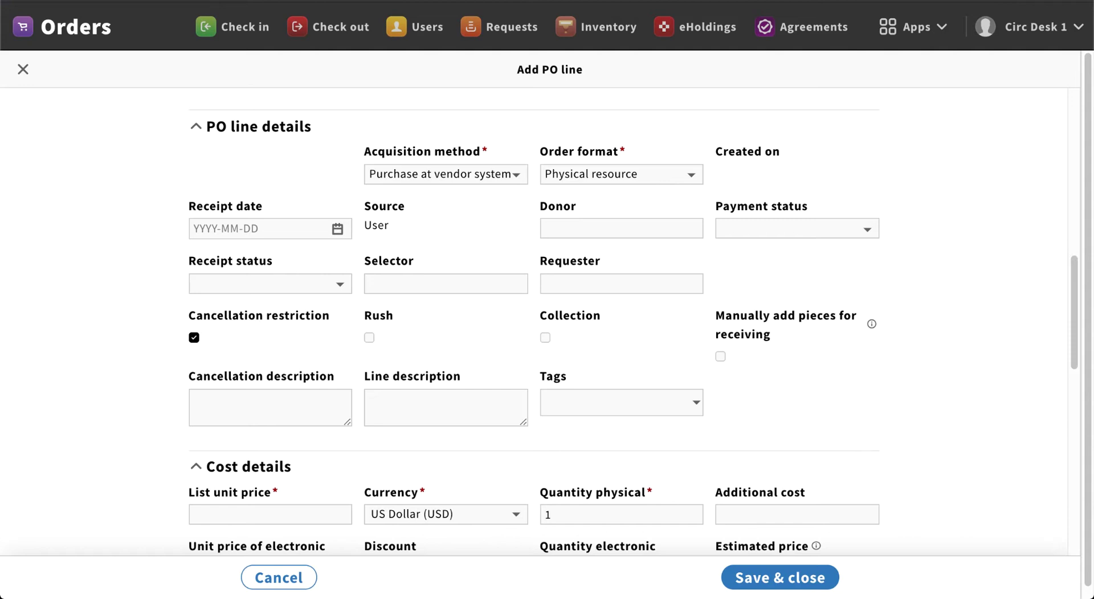
scroll(534, 329, down, 1)
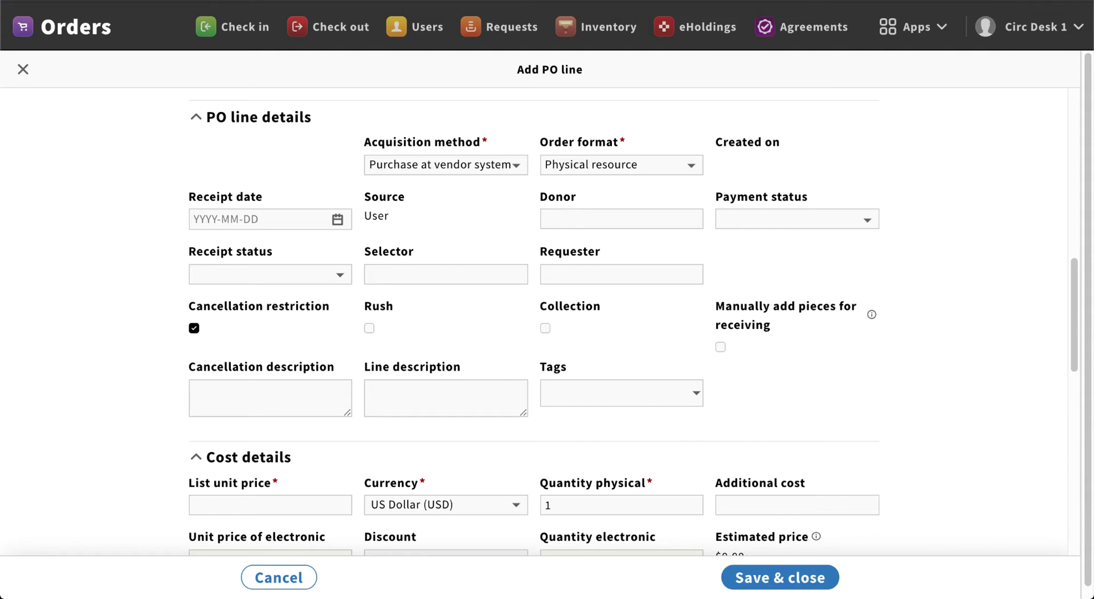
click(446, 165)
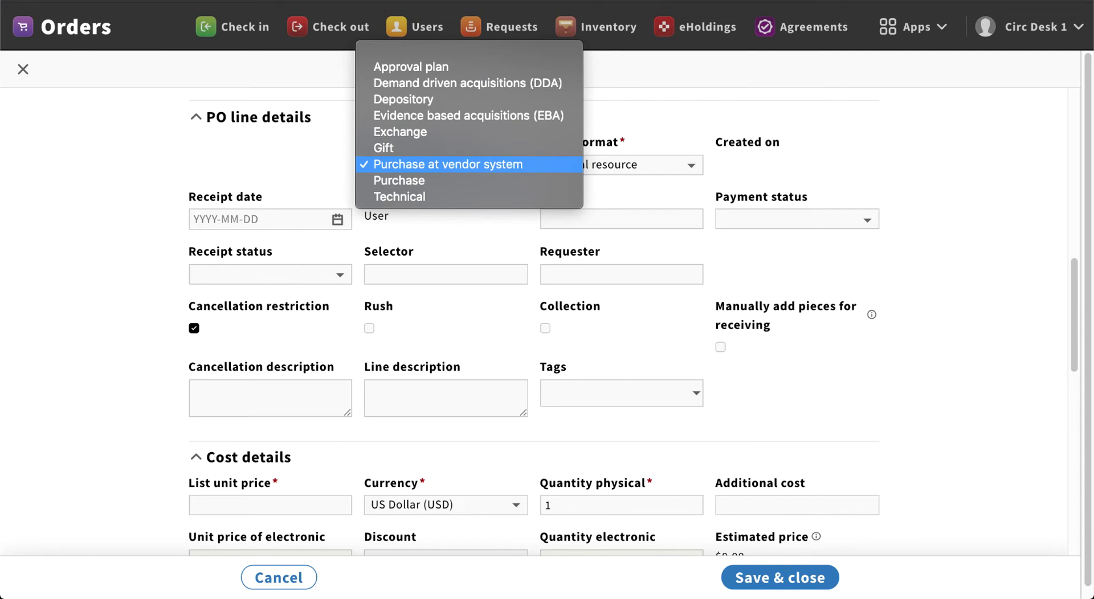
key(Up)
key(Up)
key(Down)
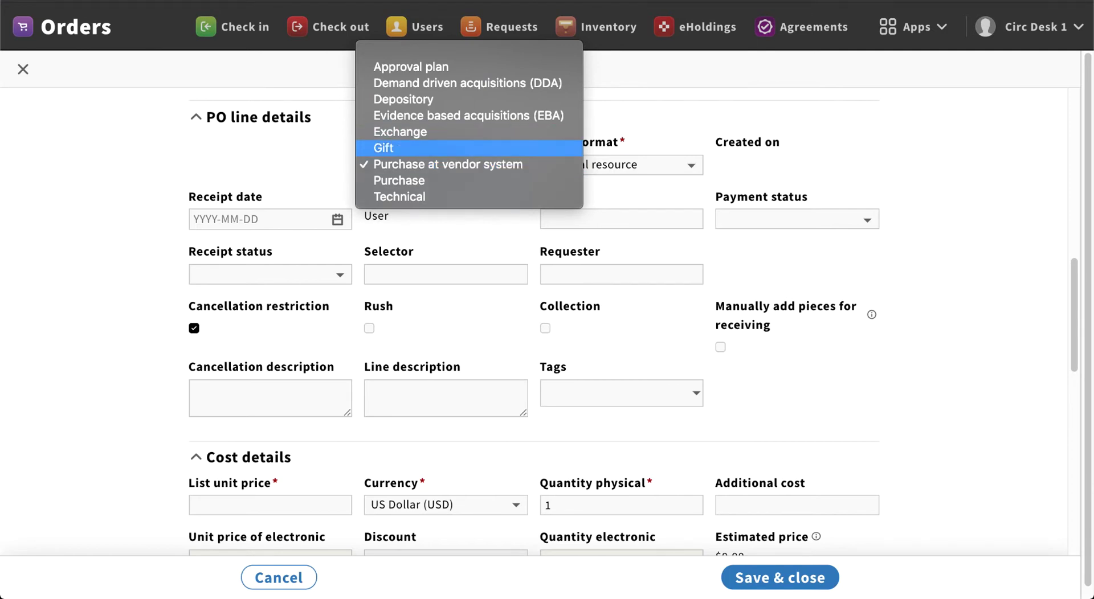
key(Down)
key(Up)
key(Down)
key(Return)
Step: Check the available order formats for the PO line, keeping Physical resource selected
scroll(534, 322, down, 1)
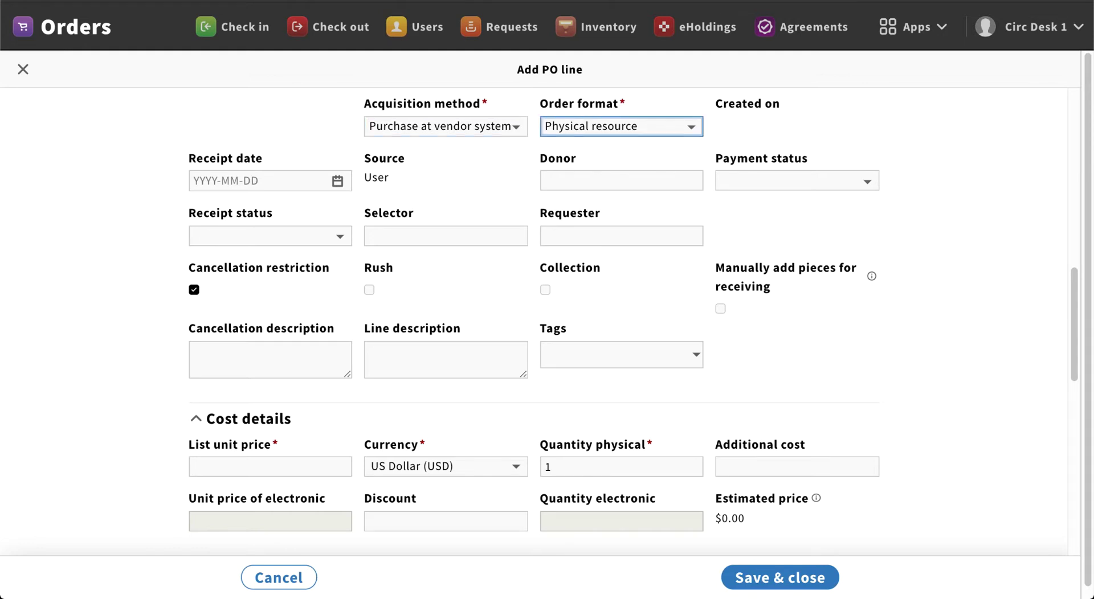
click(621, 126)
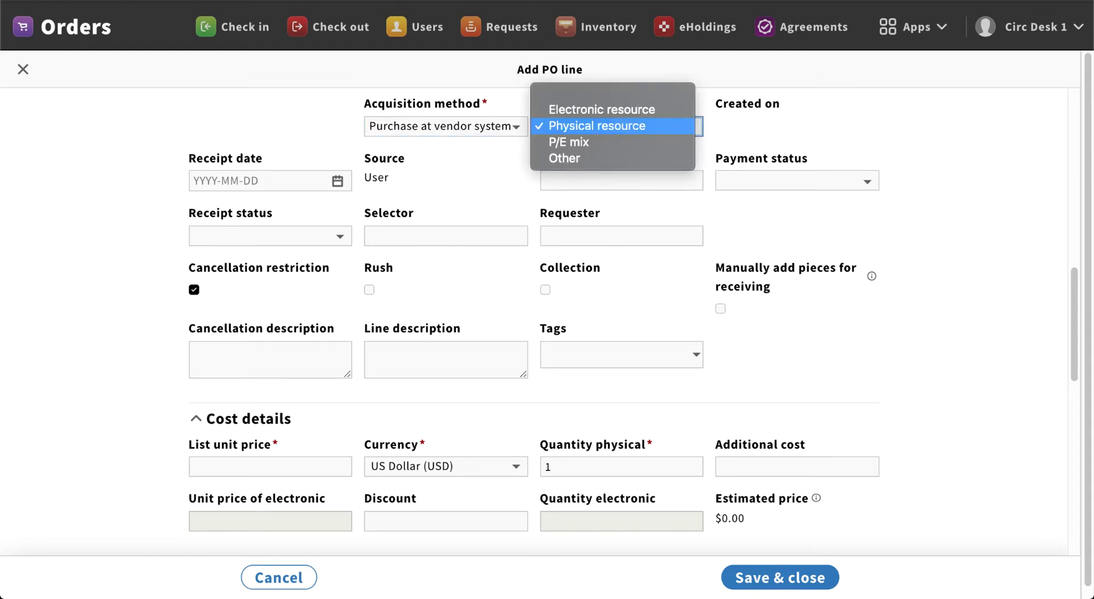
key(Up)
key(Down)
key(Down)
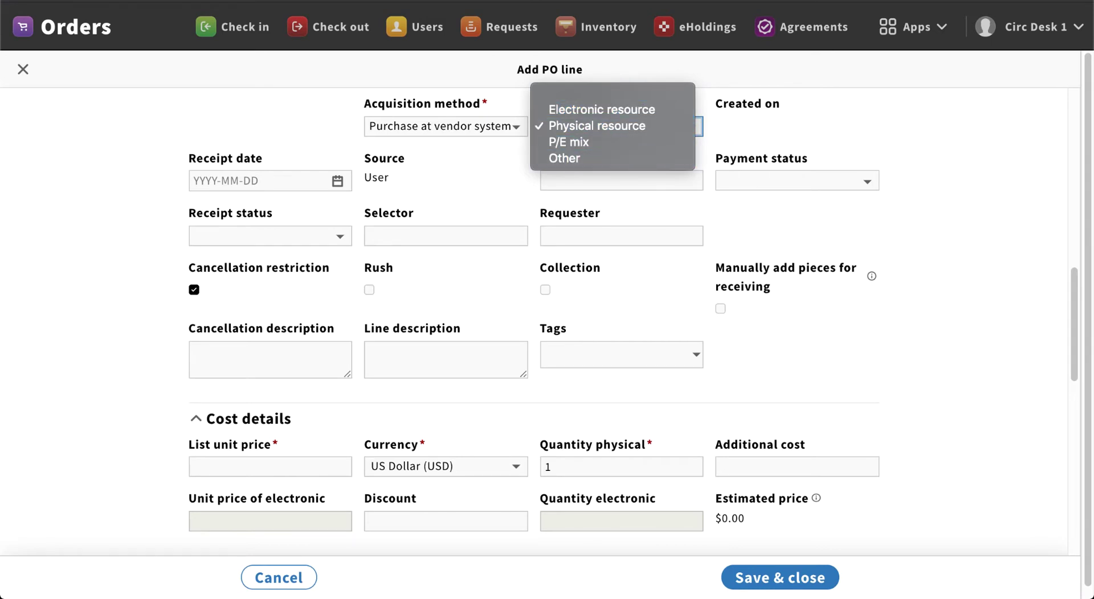
key(Escape)
Step: Check the payment status and receipt status options in the PO line details without choosing any
scroll(545, 290, down, 2)
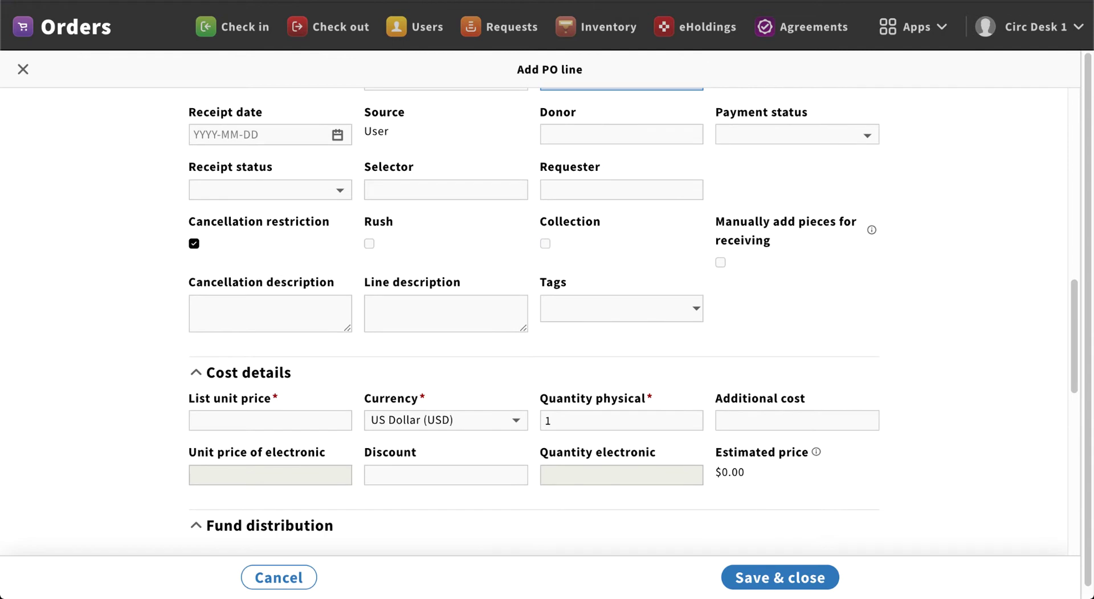
click(796, 135)
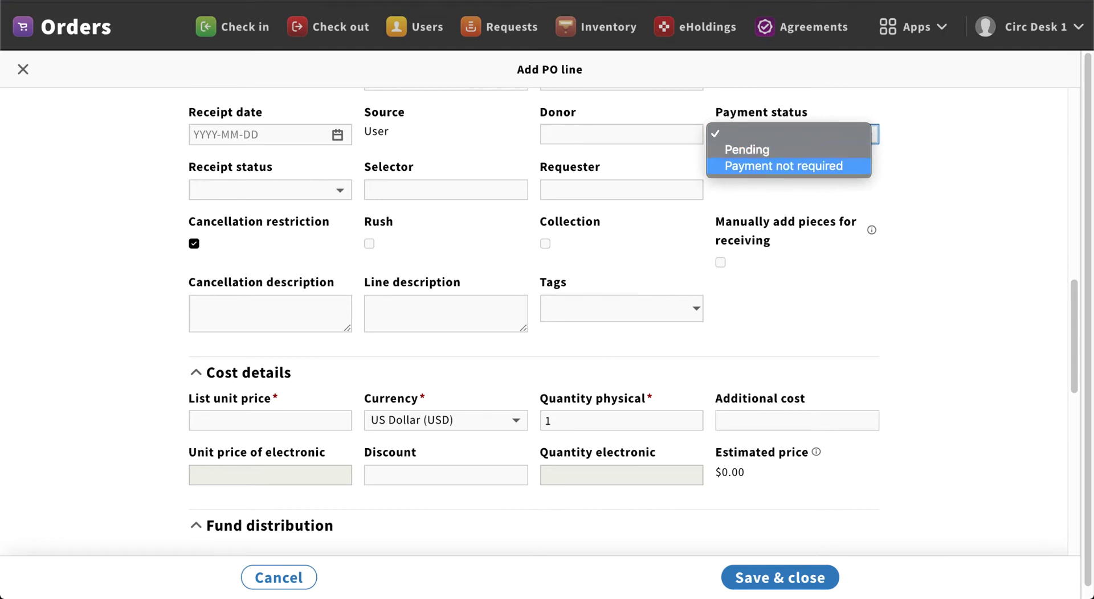
key(Escape)
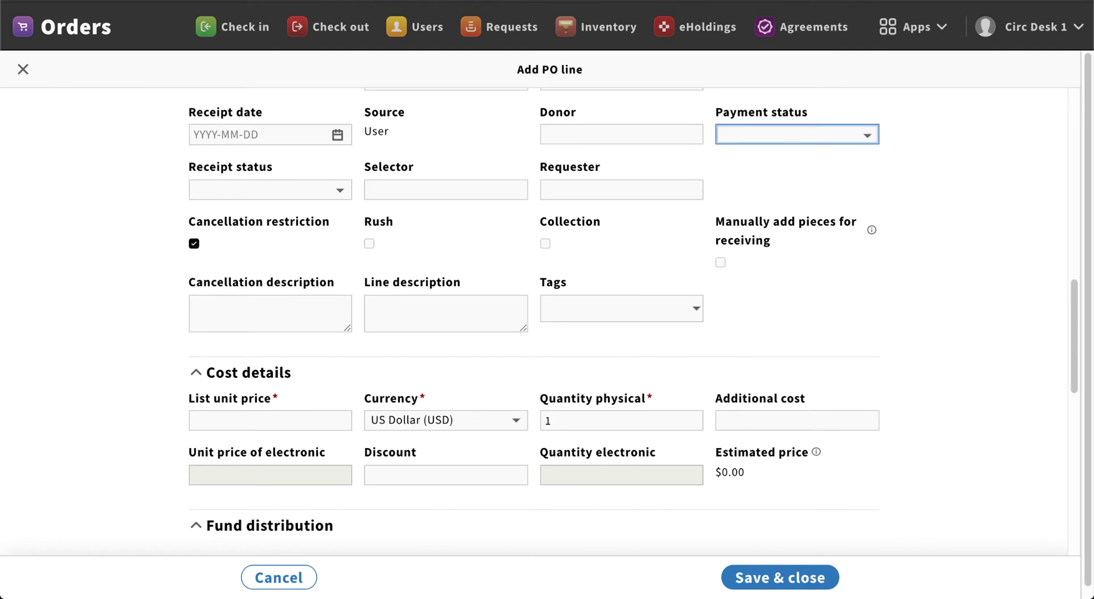
key(Tab)
key(space)
key(Down)
key(Down)
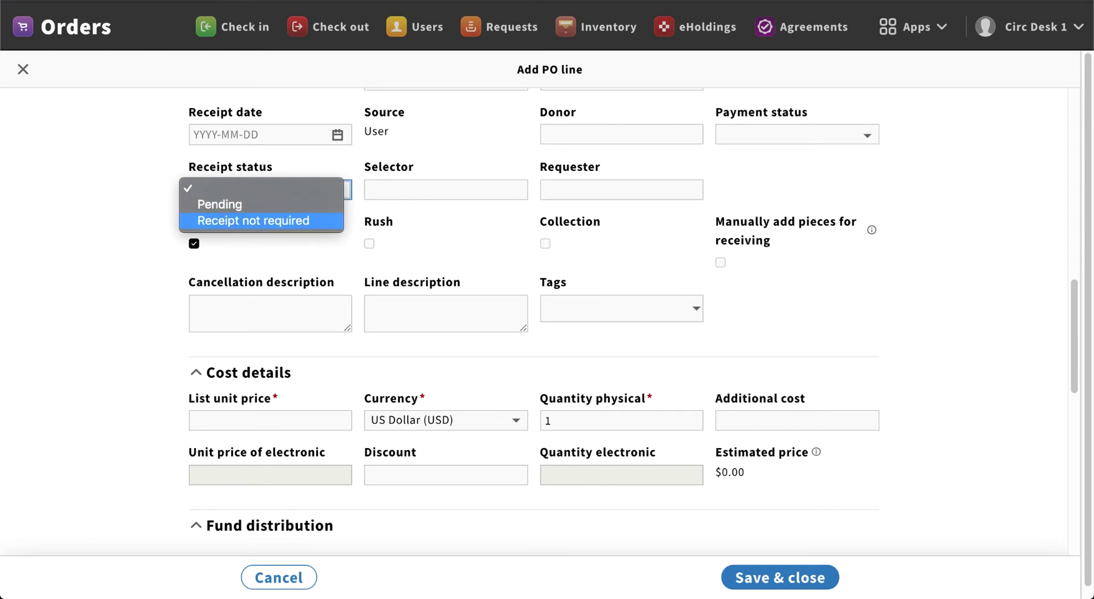
key(Escape)
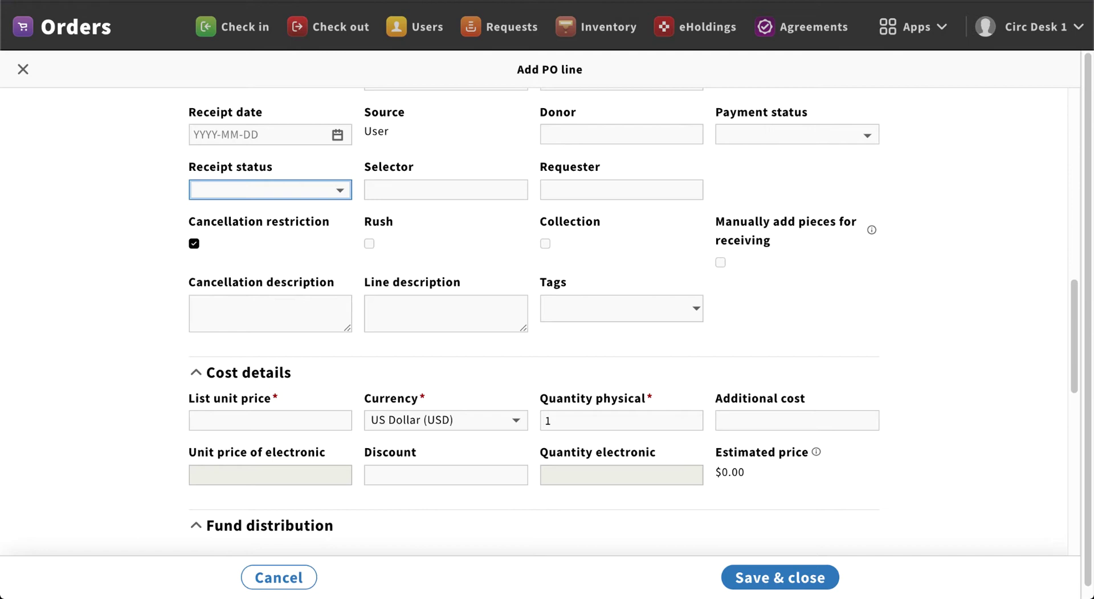
Step: Mark the PO line as Rush, and clear that marking again
key(Tab)
key(Tab)
key(space)
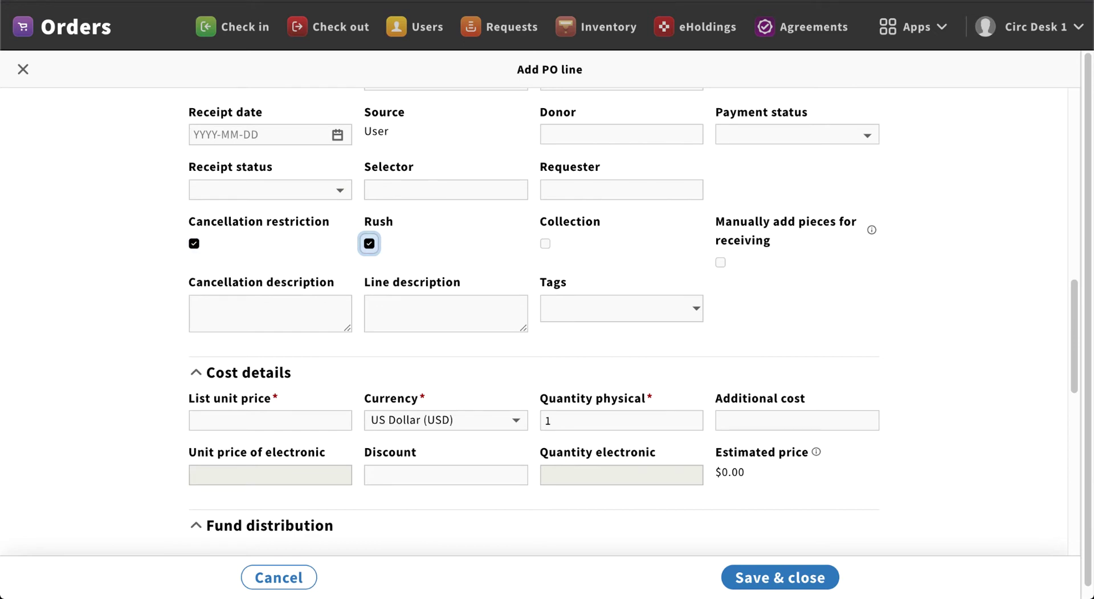
key(space)
Step: Set the list unit price in the cost details to 45.00
scroll(632, 313, down, 3)
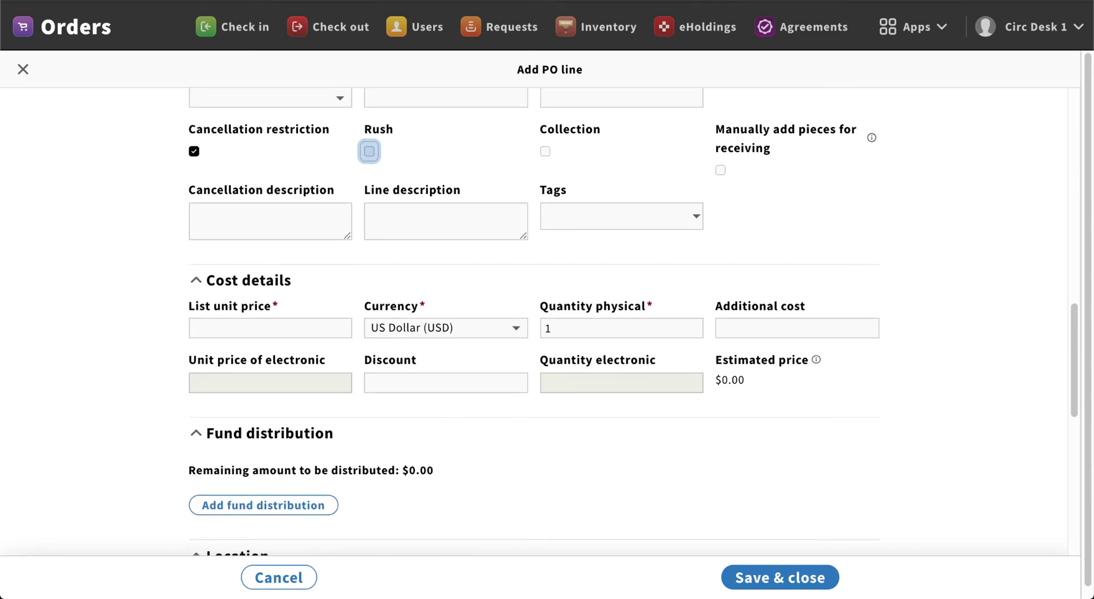
scroll(534, 326, down, 3)
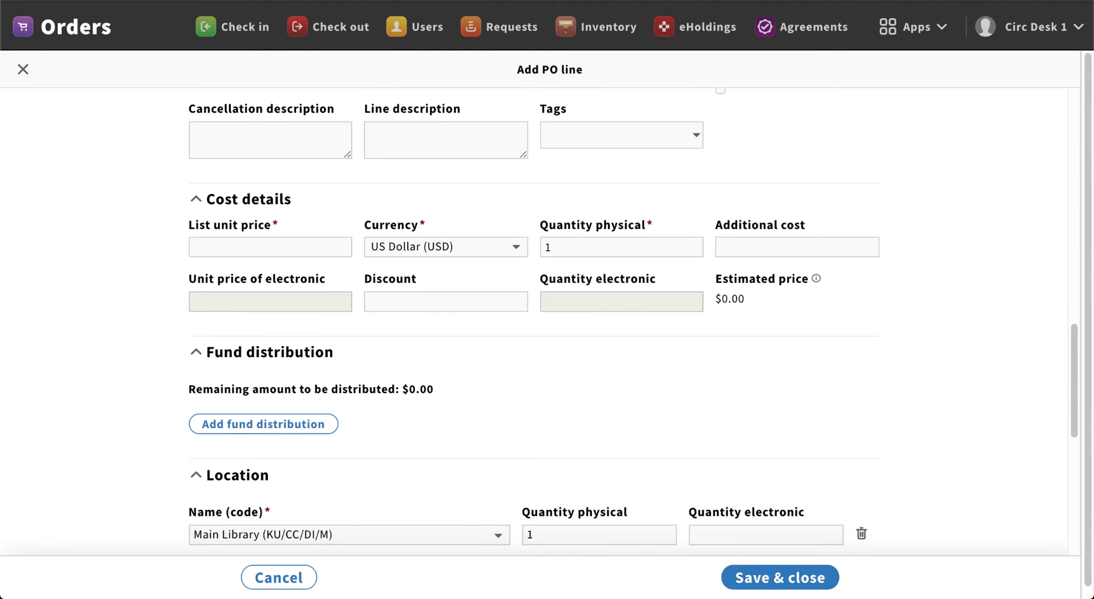
click(262, 247)
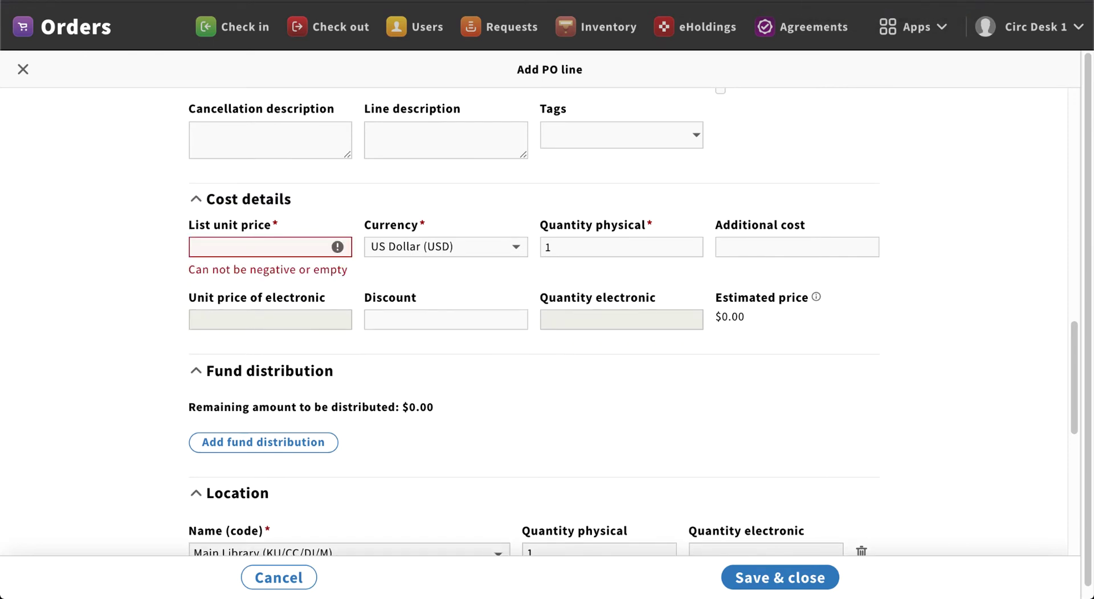
click(262, 247)
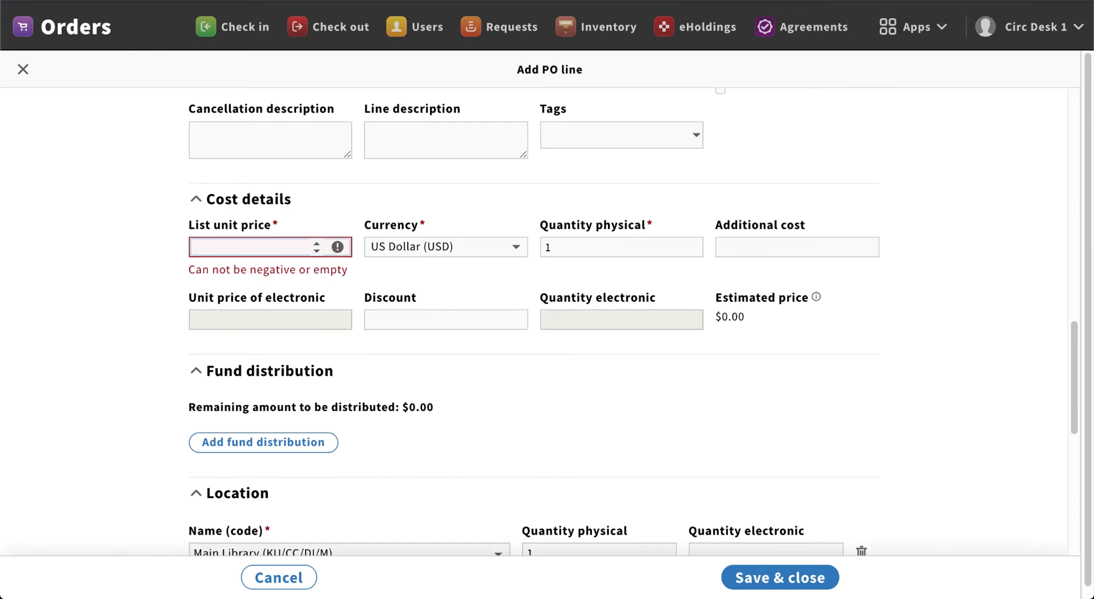
text(45.00)
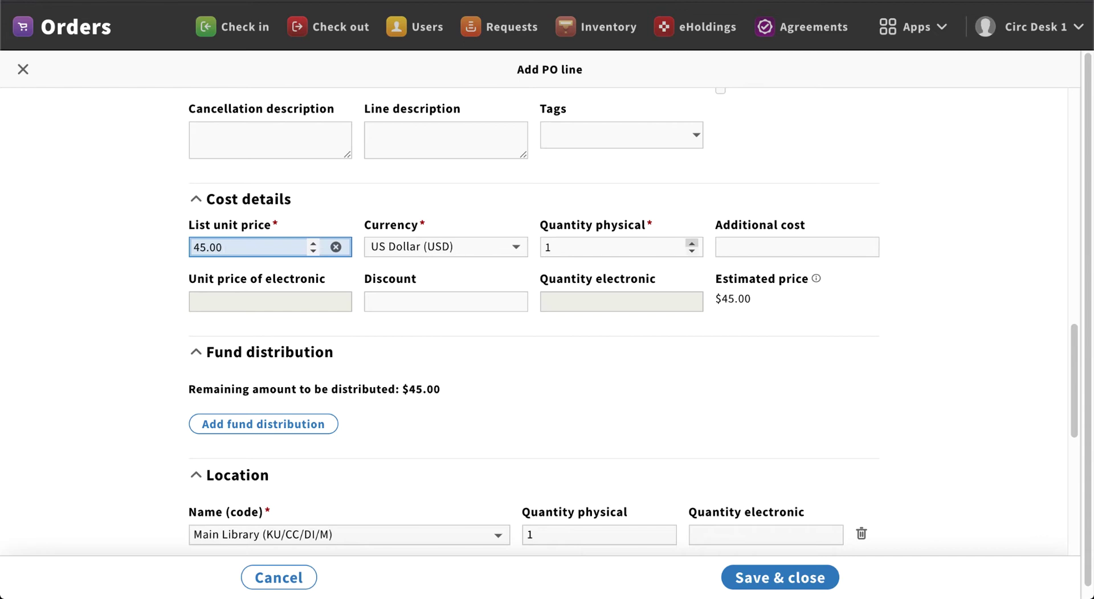
Step: Set the physical quantity in the cost details to 3, leaving the currency as US Dollar (USD)
key(Tab)
key(Tab)
text(2)
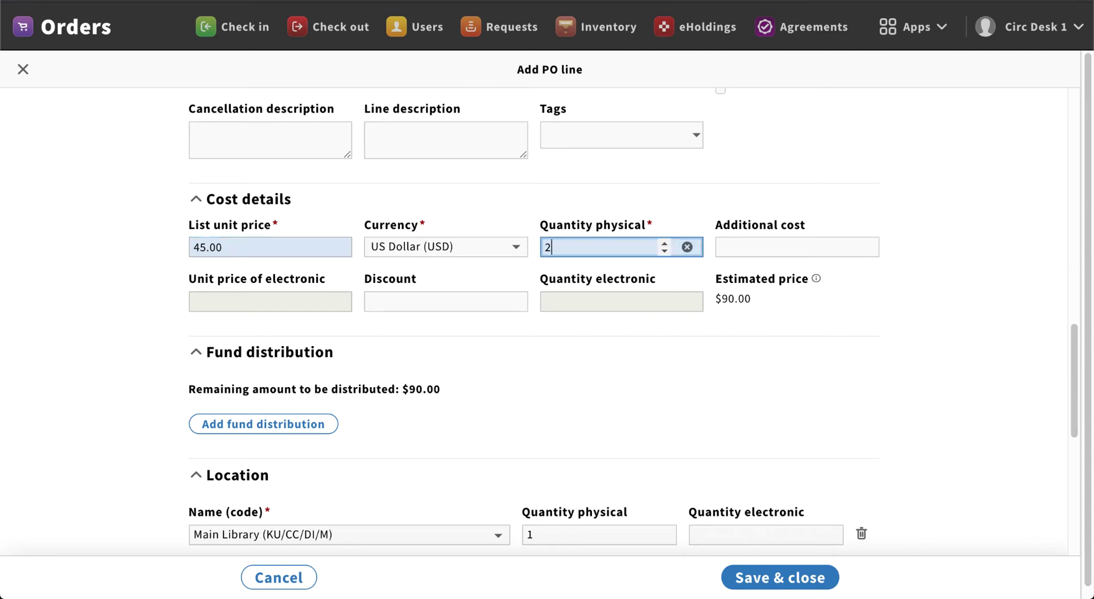
key(Up)
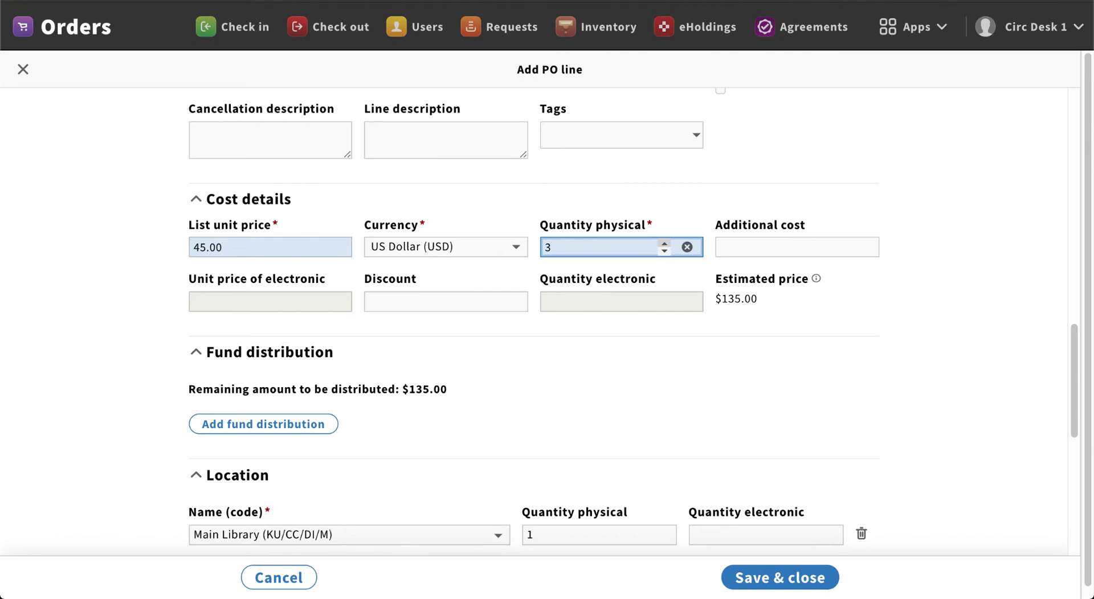
Step: Go over the additional cost and discount fields in the cost details without entering a value
scroll(536, 342, down, 3)
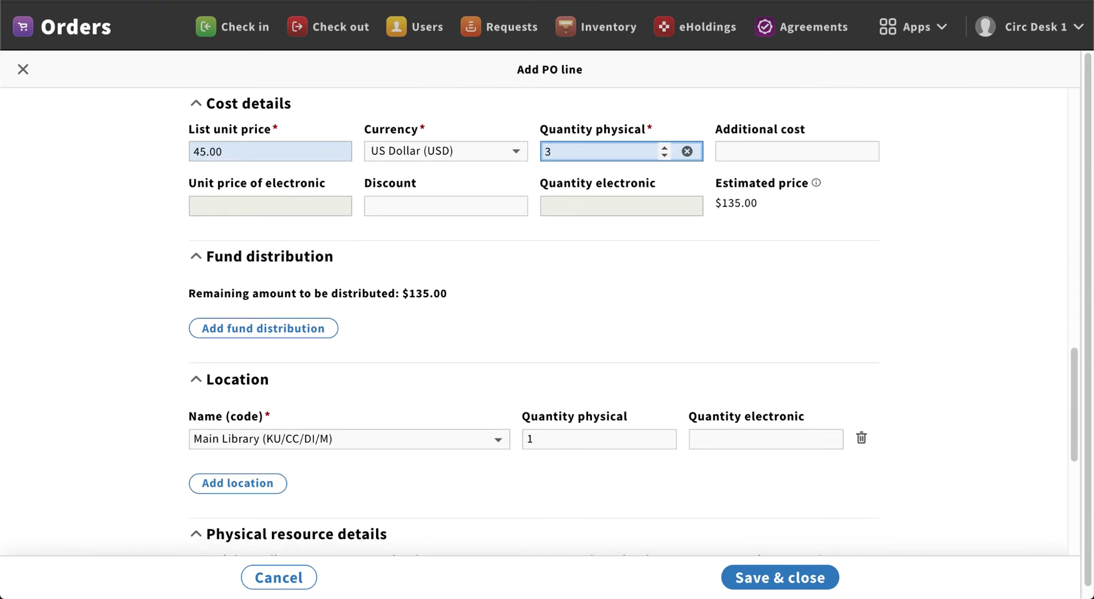
key(Tab)
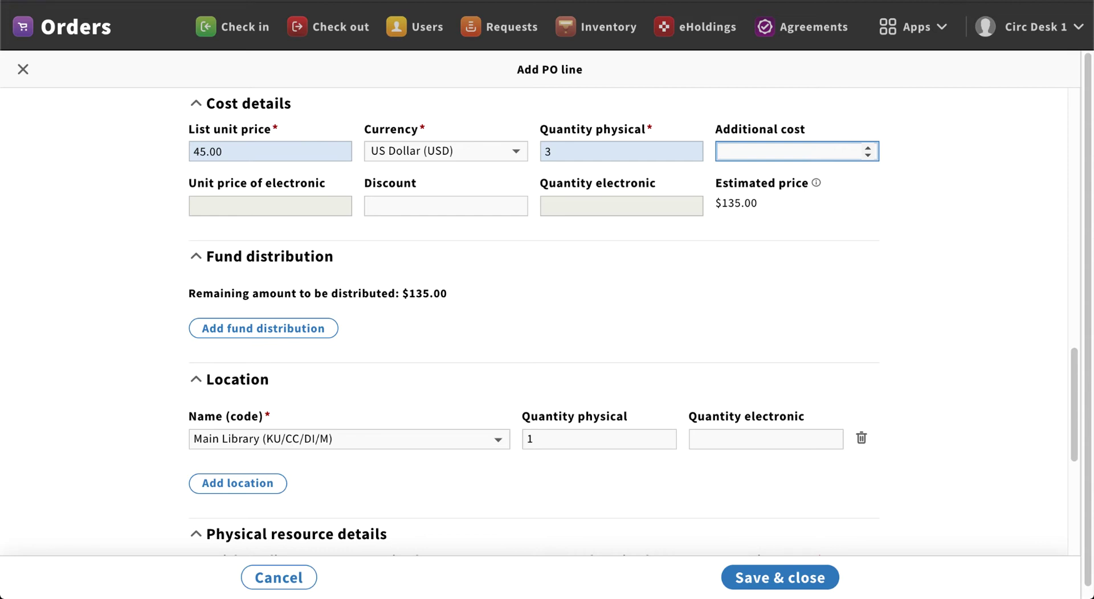
scroll(534, 321, down, 1)
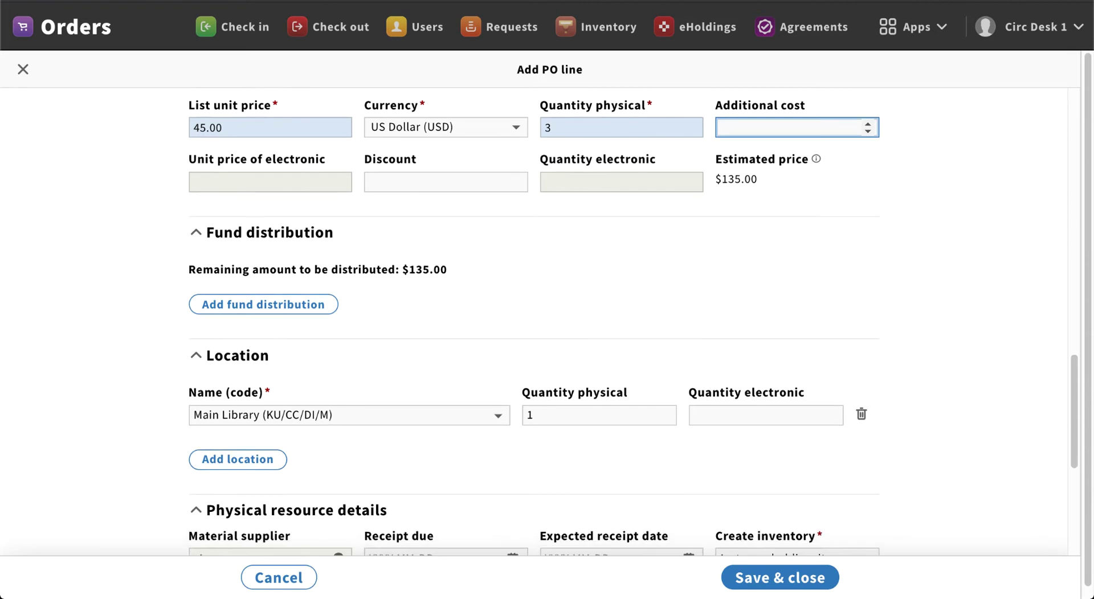
key(Tab)
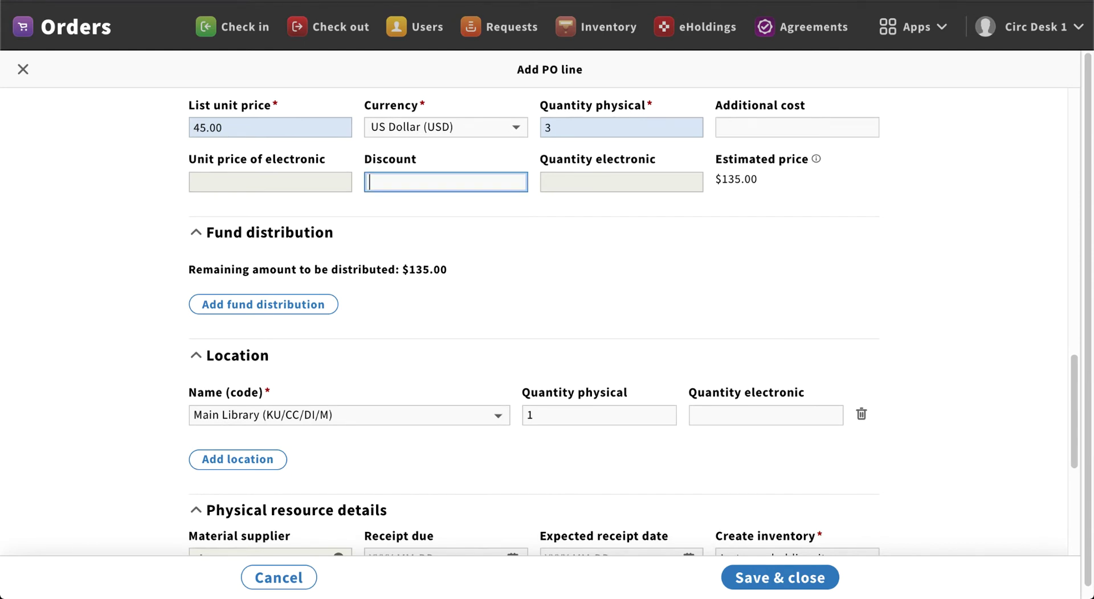
Step: Add a fund distribution to the PO line and choose University Allocation (UNIV-SUBN) as its fund
scroll(534, 322, down, 4)
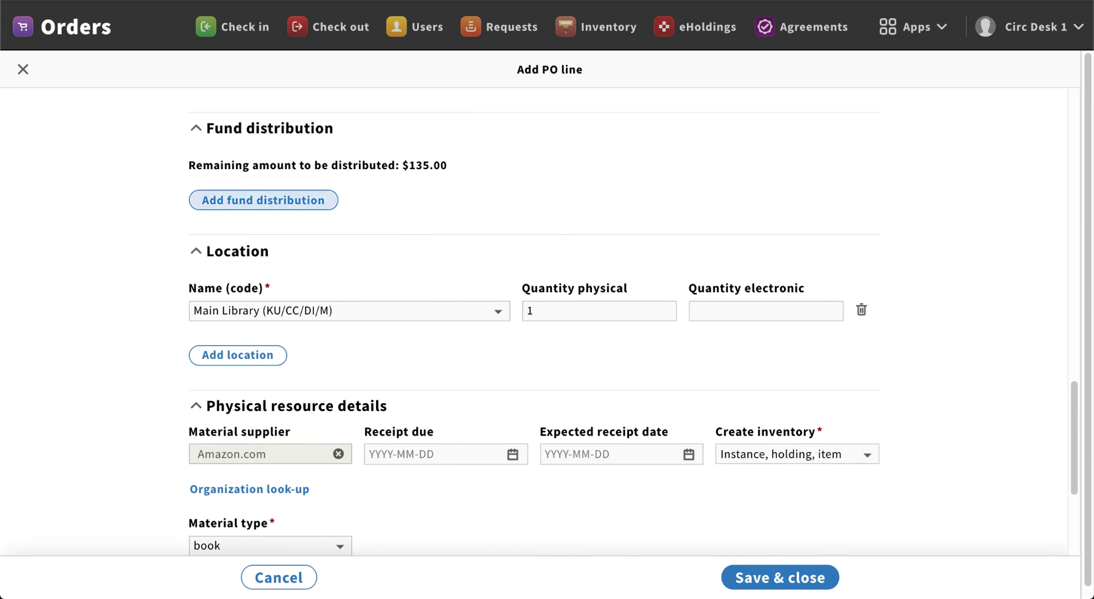
click(263, 200)
click(267, 222)
key(Down)
key(Down)
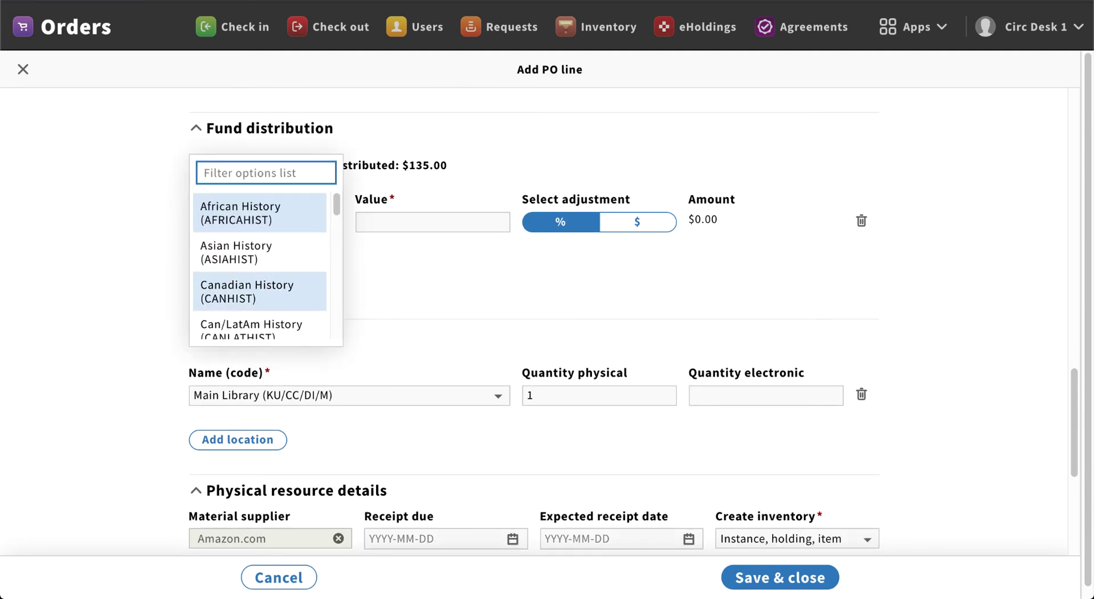
key(Down)
key(Down)
key(Down)
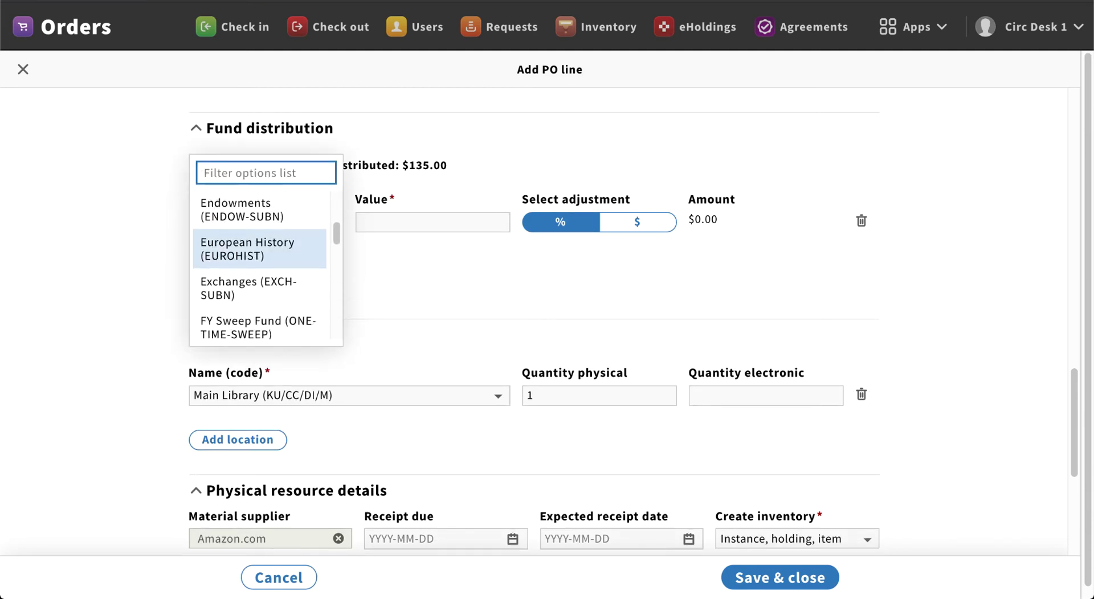
scroll(260, 266, up, 1)
scroll(260, 267, down, 3)
scroll(260, 267, down, 2)
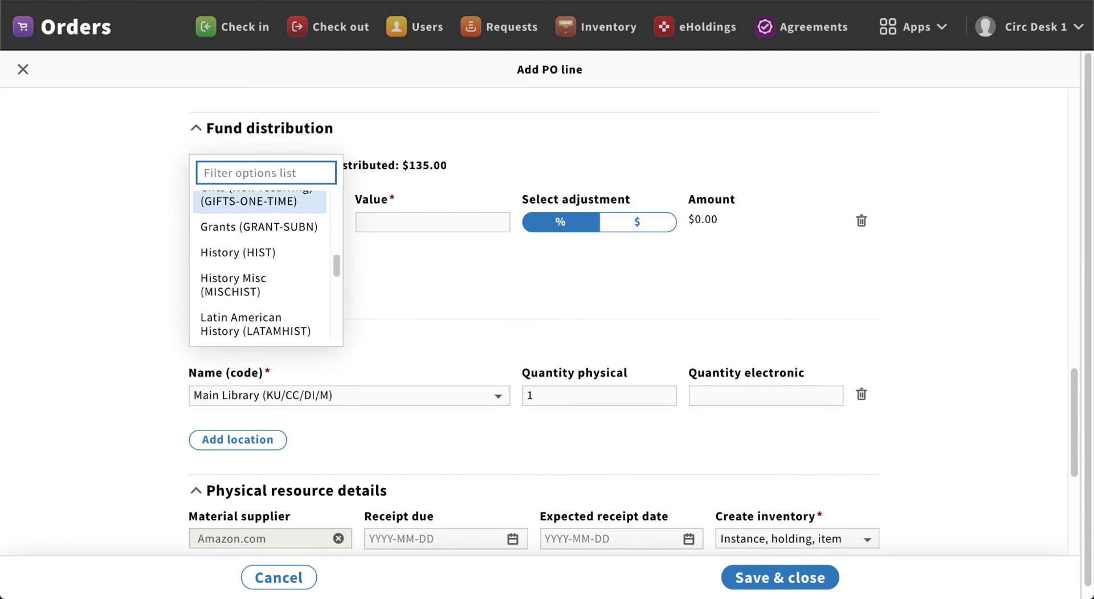
scroll(260, 271, down, 2)
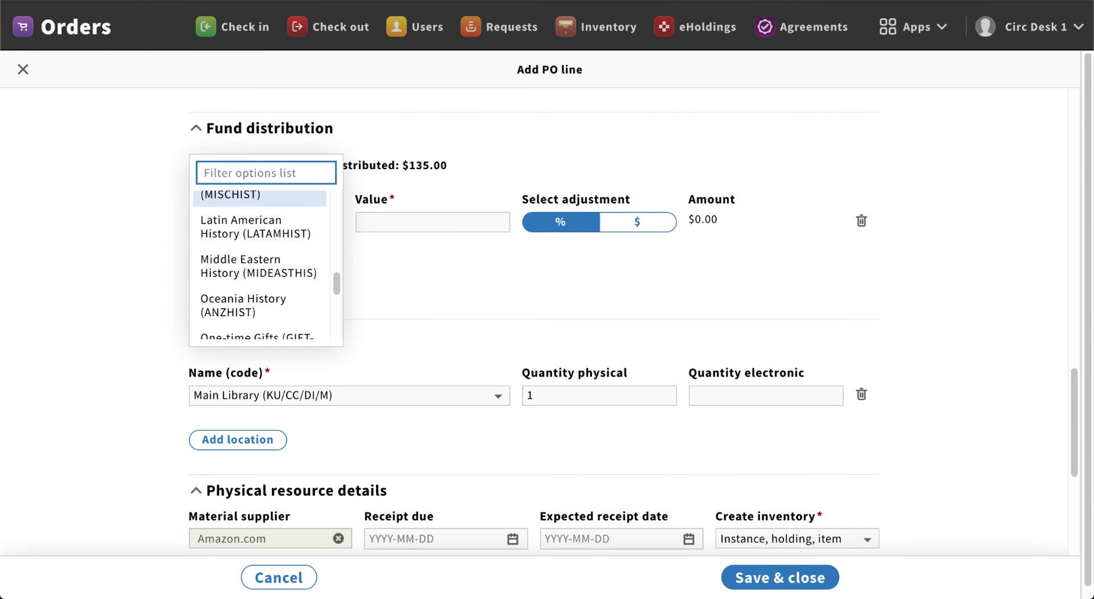
scroll(260, 271, down, 2)
key(Down)
key(Down)
key(Up)
scroll(260, 262, down, 4)
key(Down)
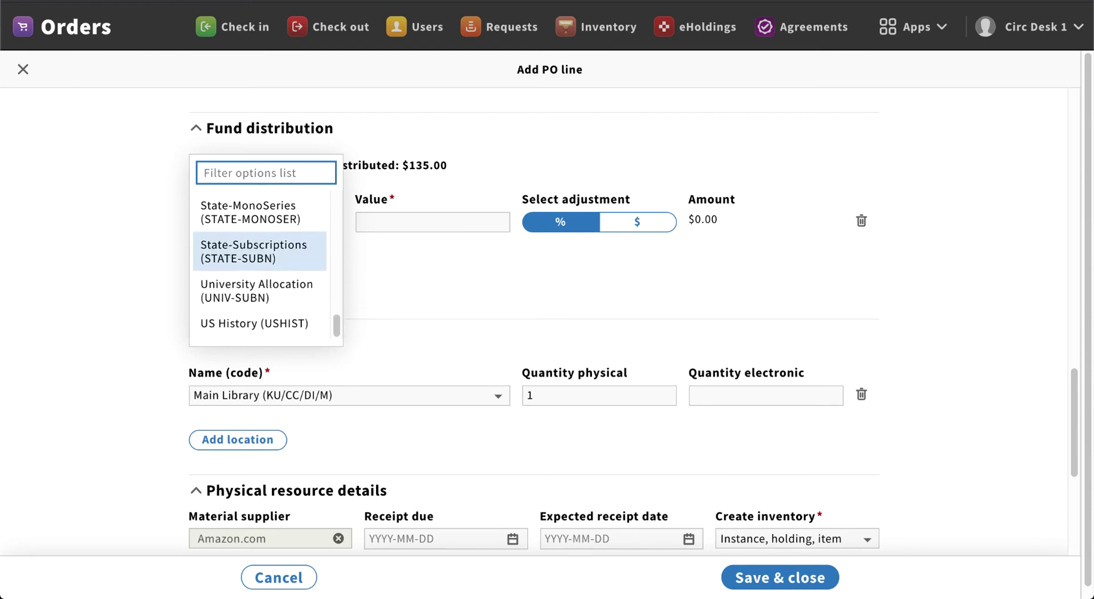
key(Down)
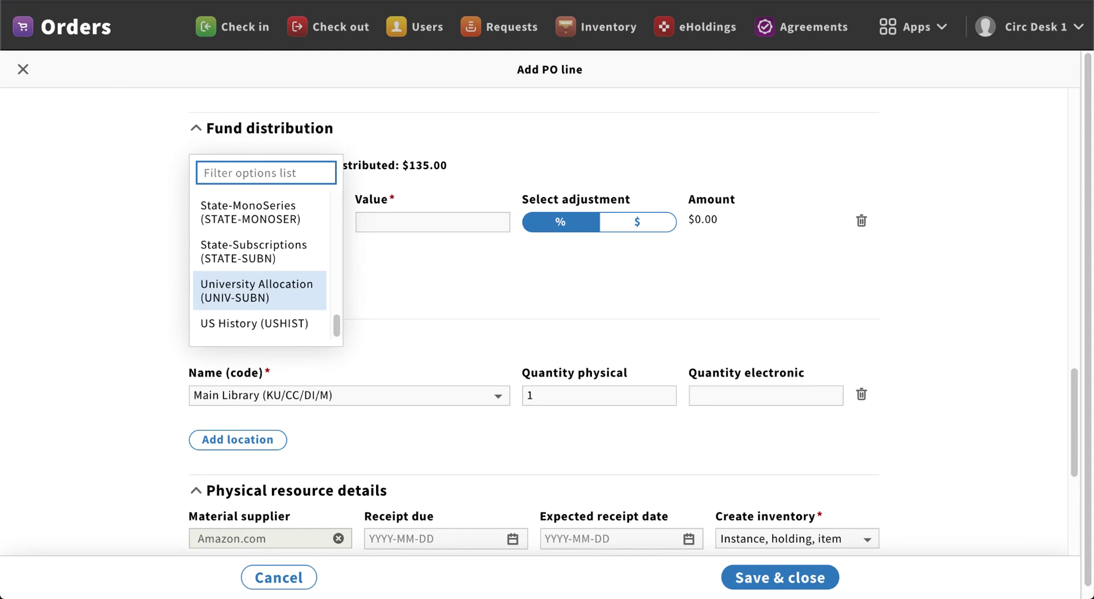
click(260, 291)
key(Return)
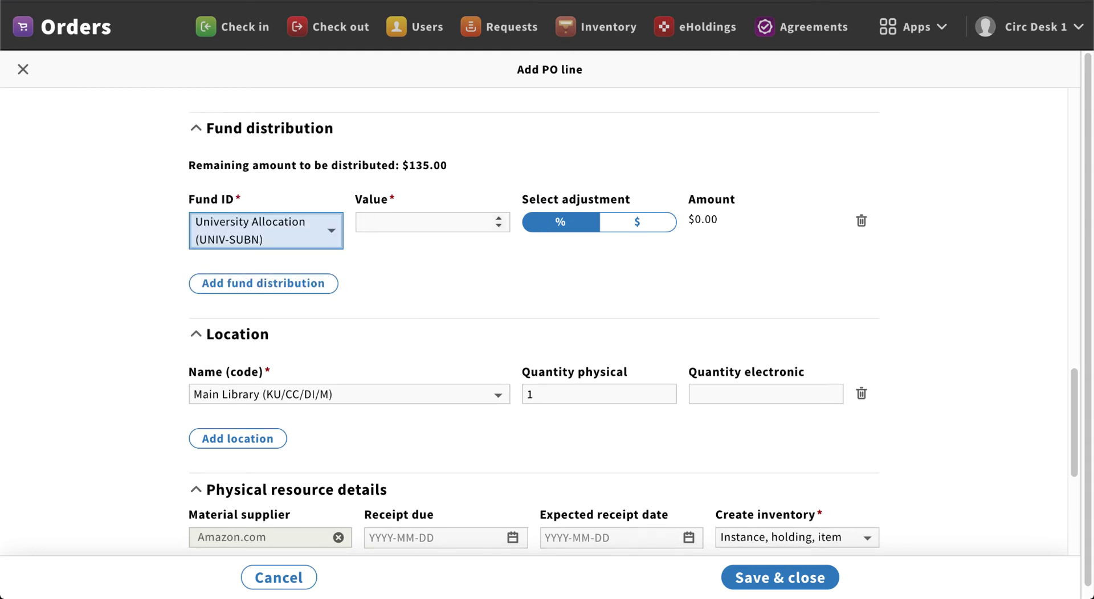
key(Return)
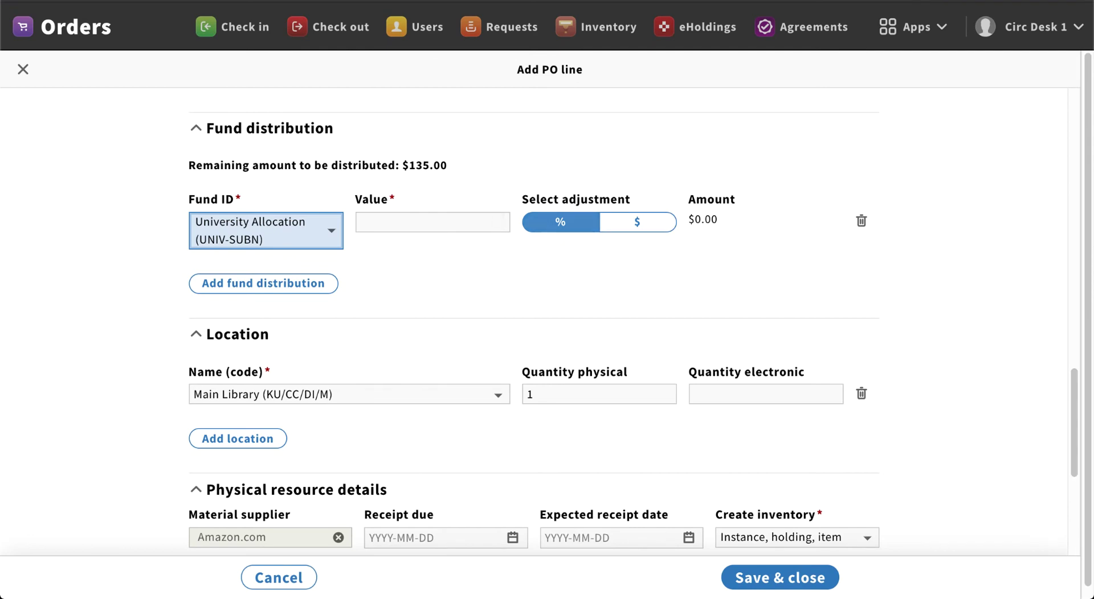
Step: Switch the University Allocation distribution to a dollar amount, entering 135 and replacing it with 100
click(637, 222)
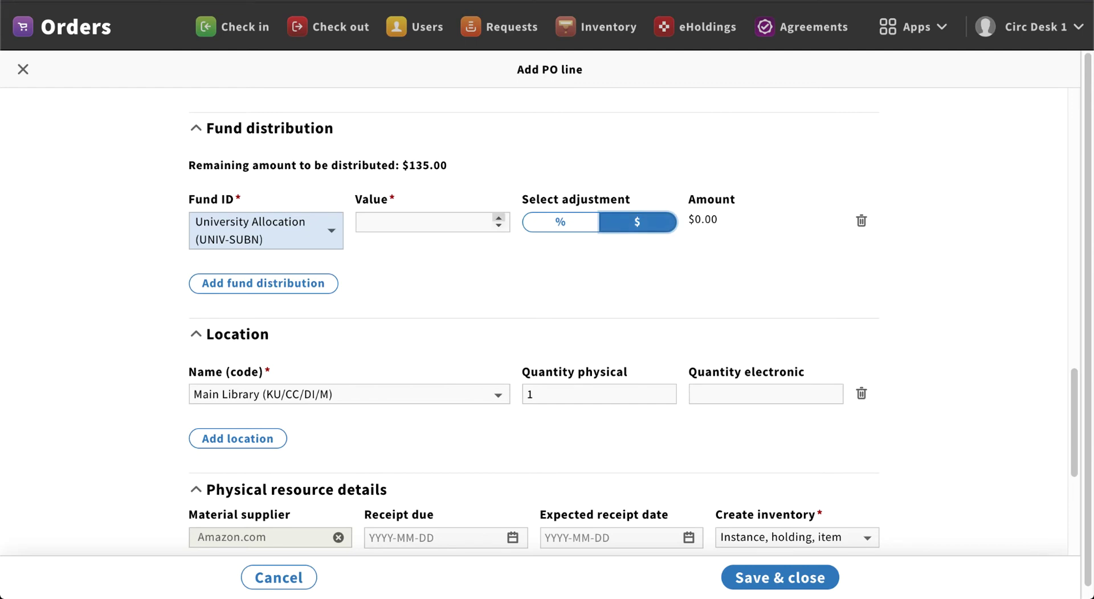
click(433, 234)
click(421, 223)
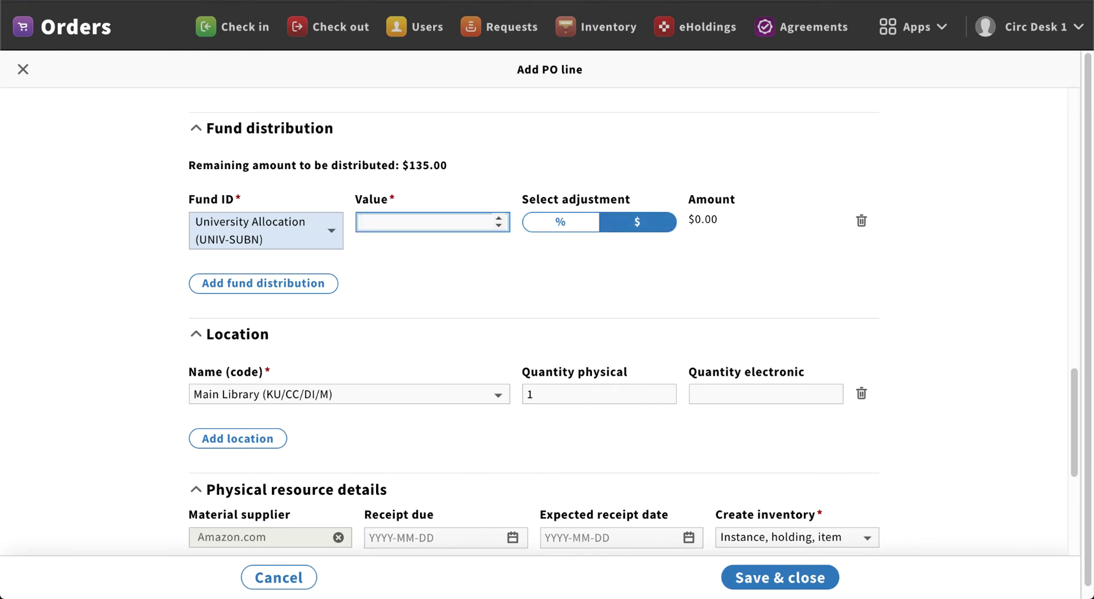
text(135)
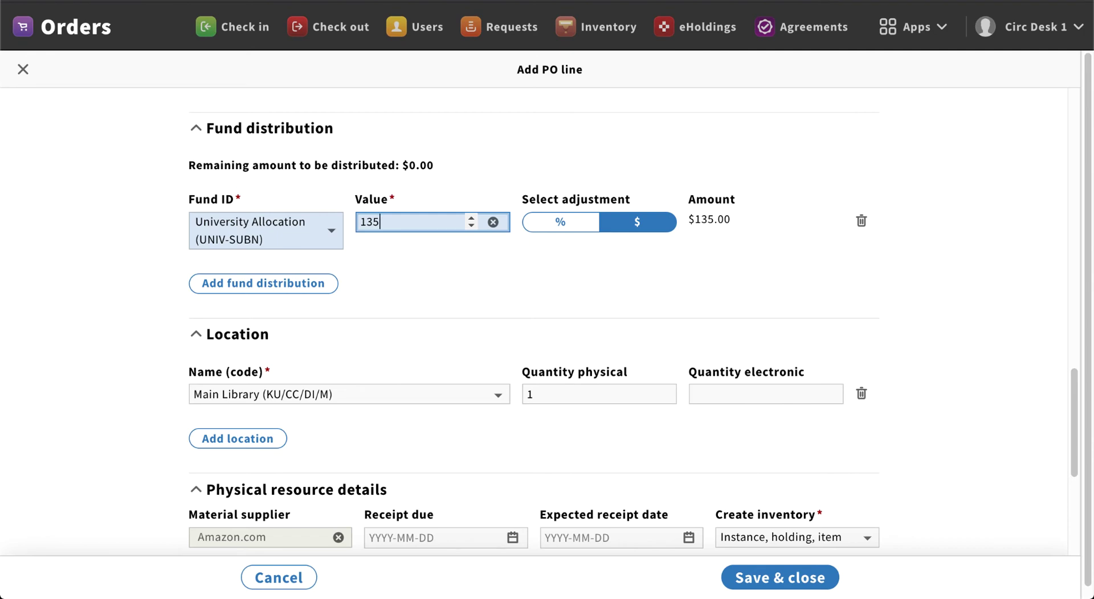
key(ctrl+a)
text(100)
Step: Add a second fund distribution and choose Grants (GRANT-SUBN) as its fund
click(263, 284)
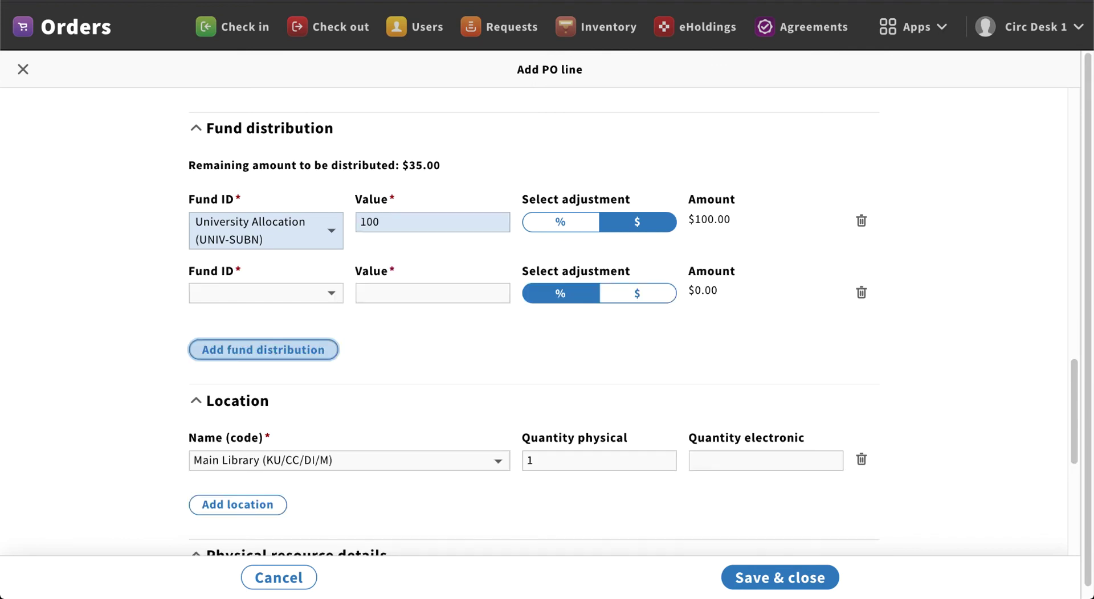
click(266, 293)
scroll(260, 324, down, 2)
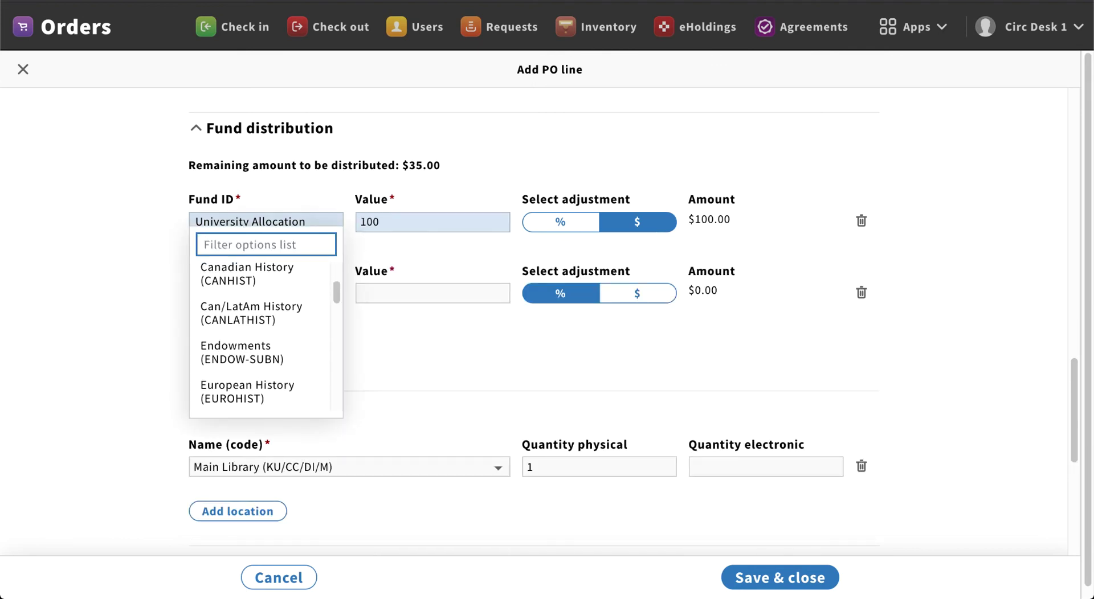
scroll(265, 336, down, 4)
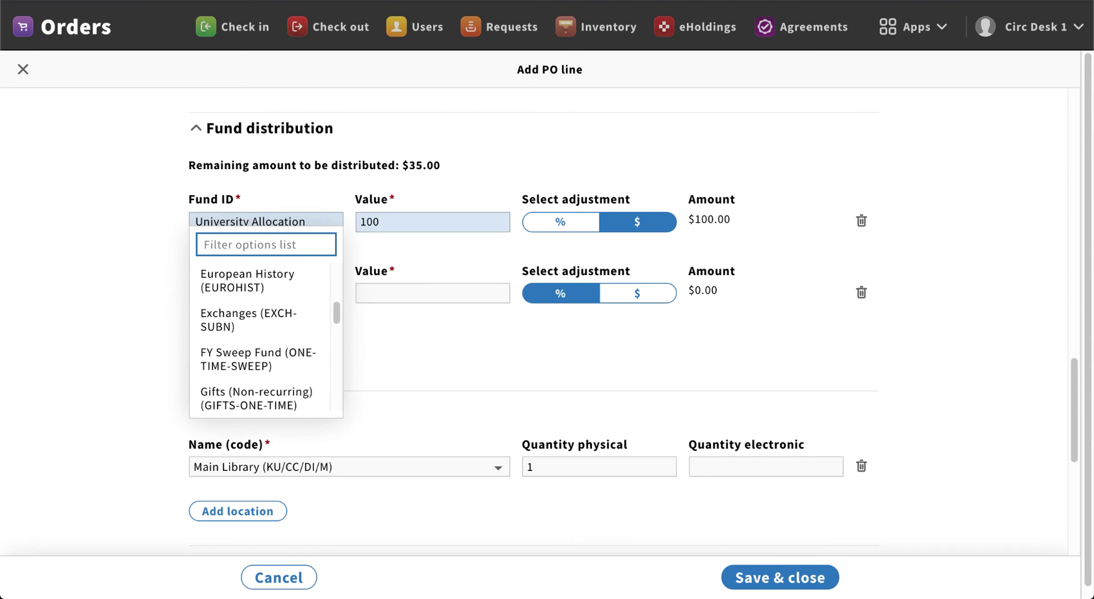
scroll(259, 322, down, 3)
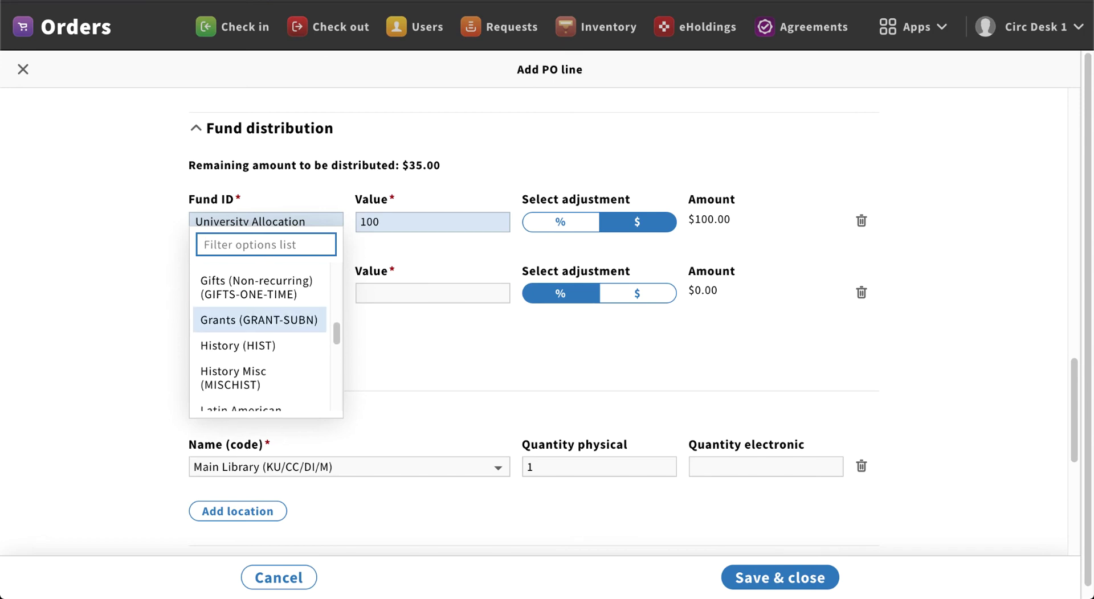
click(259, 320)
Step: Set the Grants distribution's value to 35 as a dollar amount
key(Tab)
text(35)
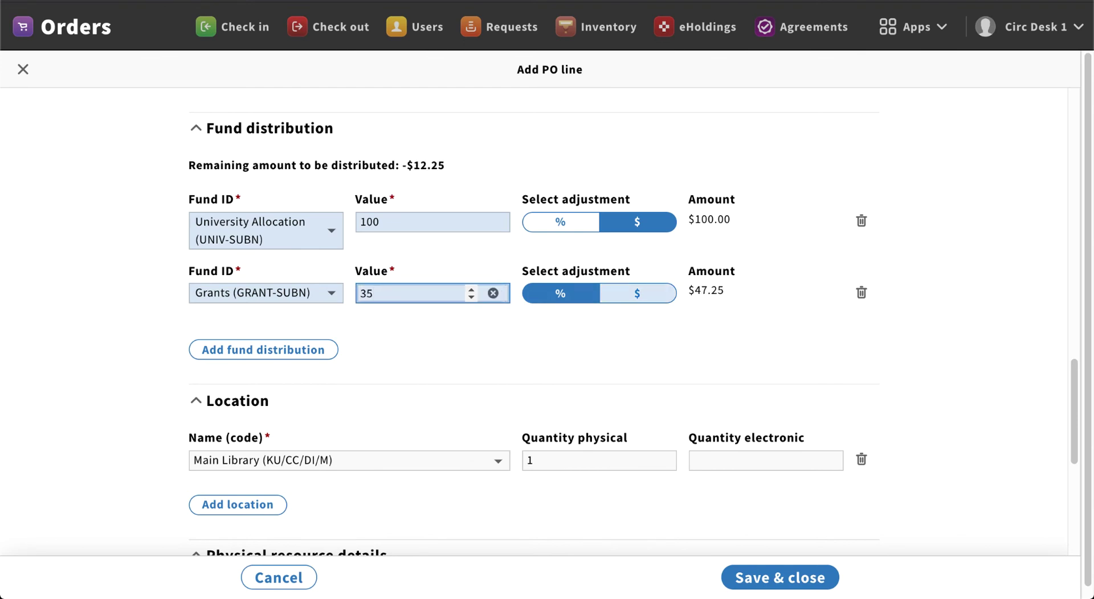
click(637, 294)
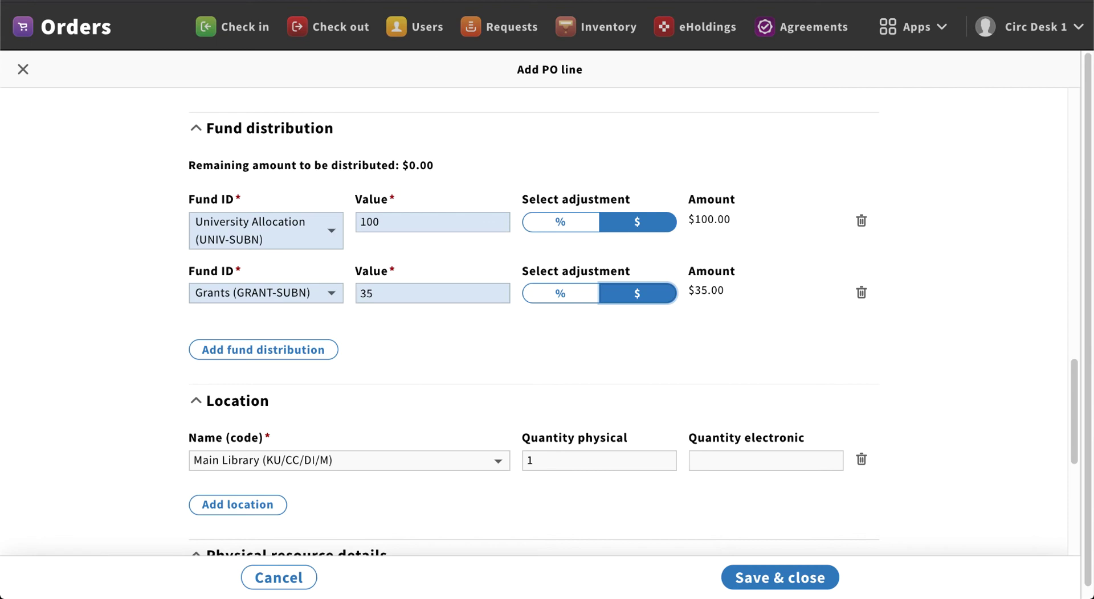
Step: Keep Main Library (KU/CC/DI/M) as the location and set its physical quantity to 3
scroll(633, 322, down, 2)
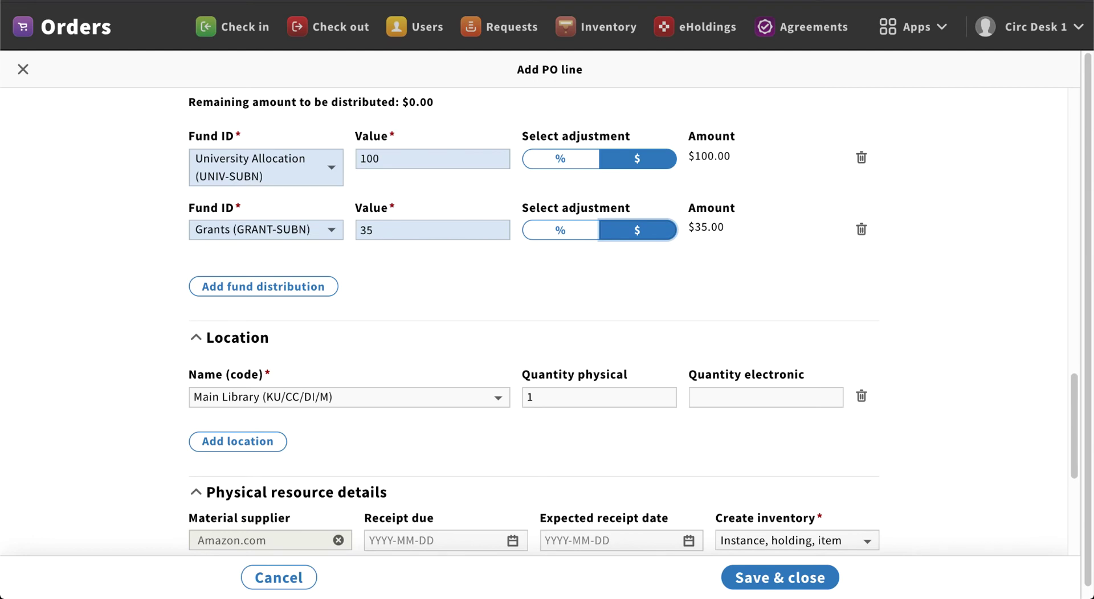
scroll(534, 291, down, 5)
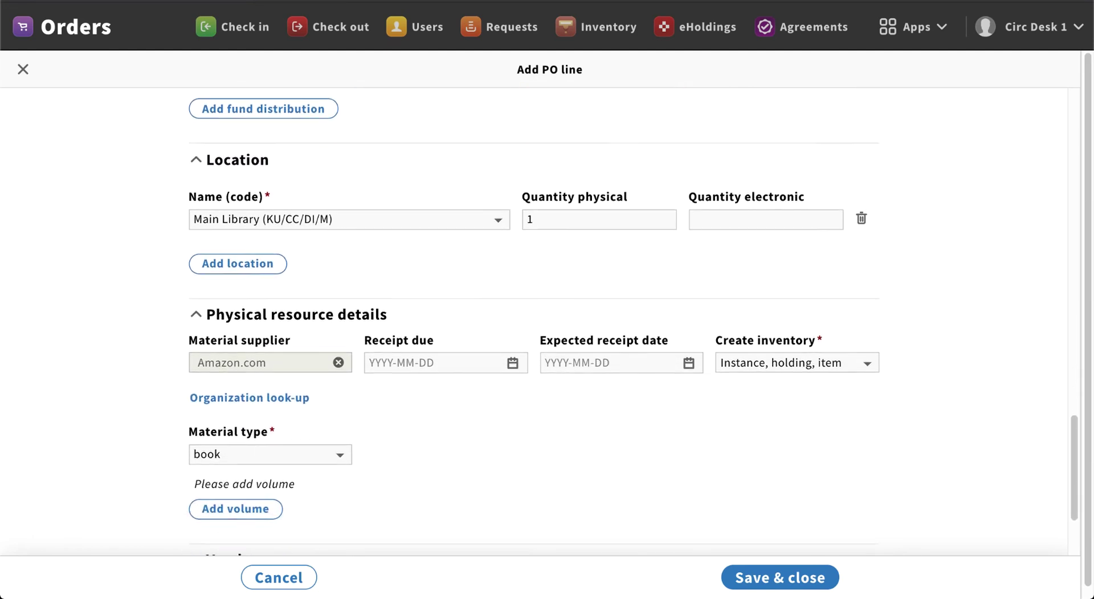
scroll(534, 291, down, 1)
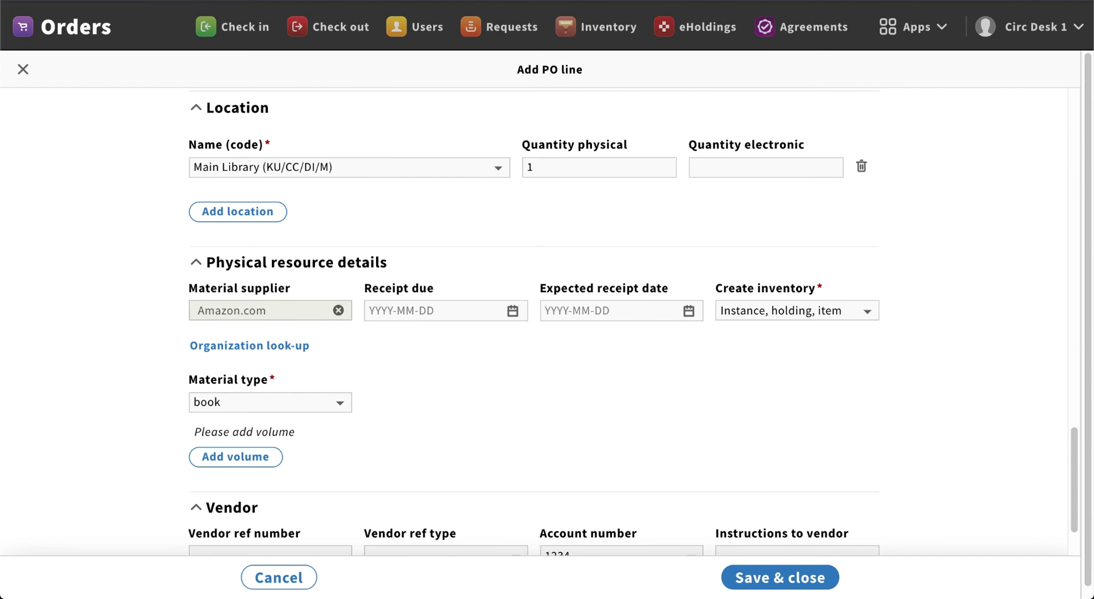
click(350, 167)
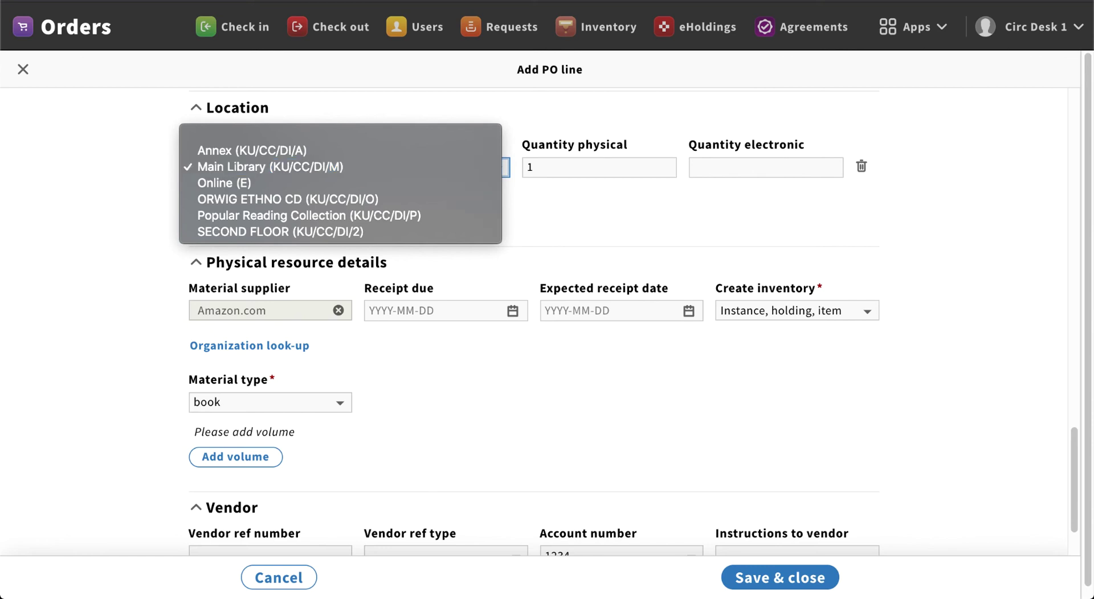
key(Return)
scroll(633, 322, down, 1)
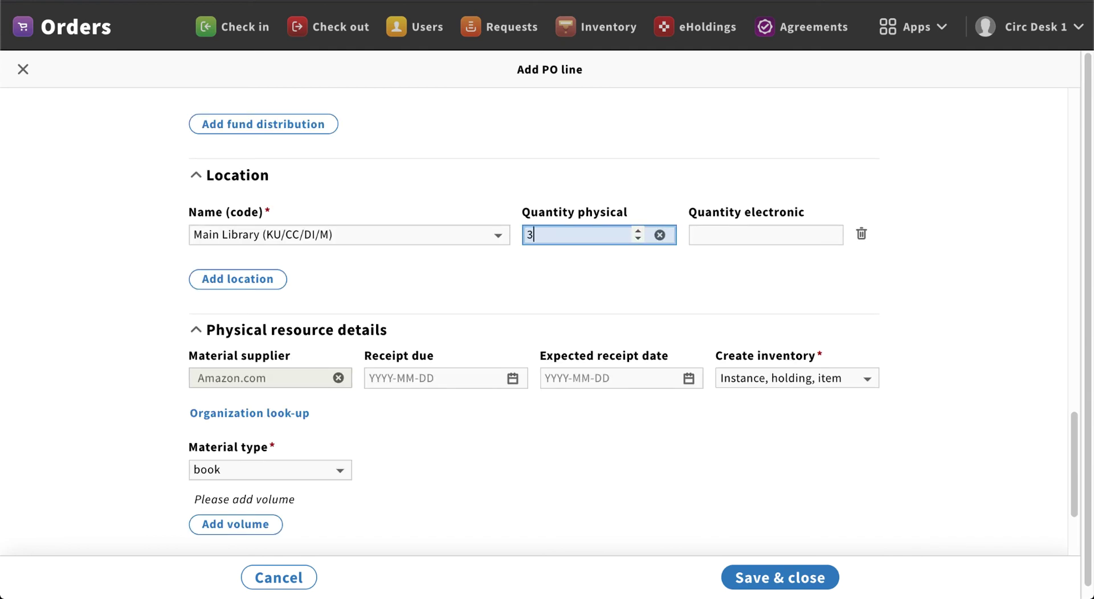
Step: Set the physical quantity of the Main Library location to 2
scroll(633, 322, up, 10)
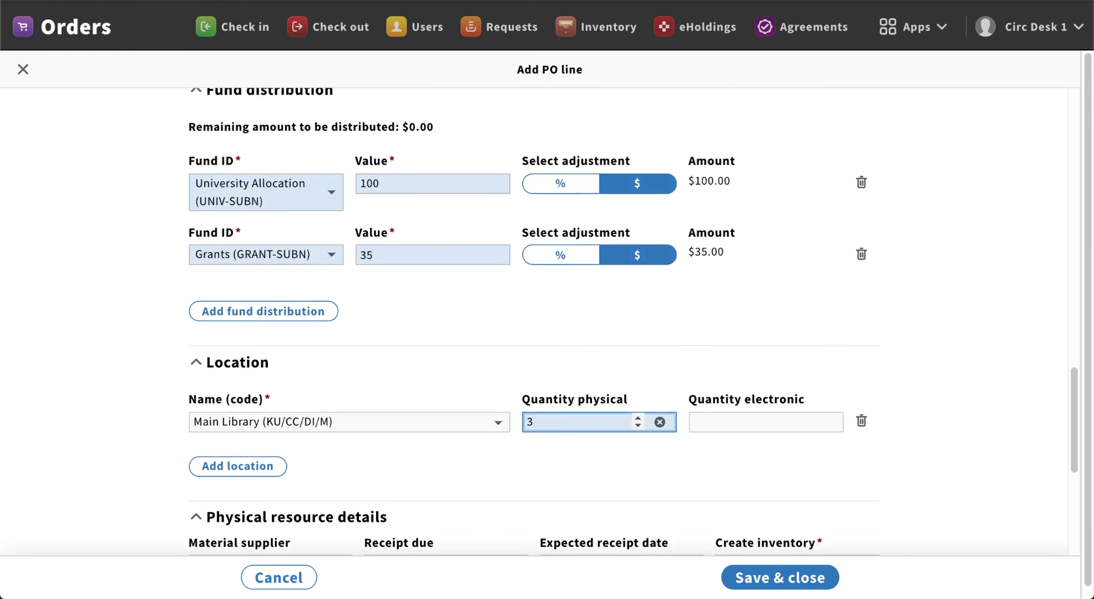
scroll(627, 271, up, 1)
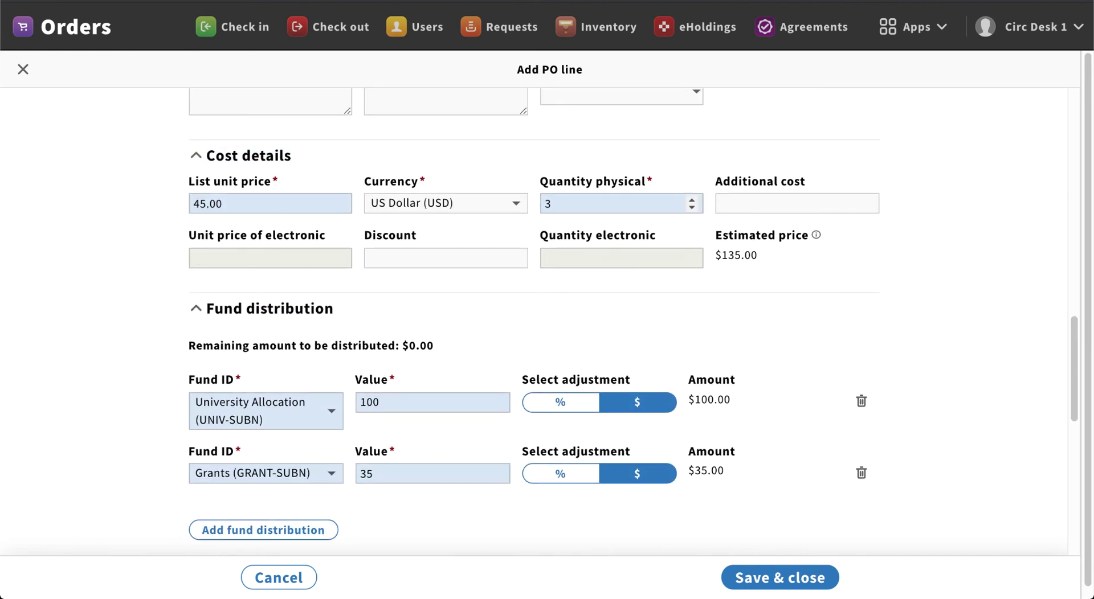
scroll(590, 307, down, 3)
scroll(633, 322, down, 7)
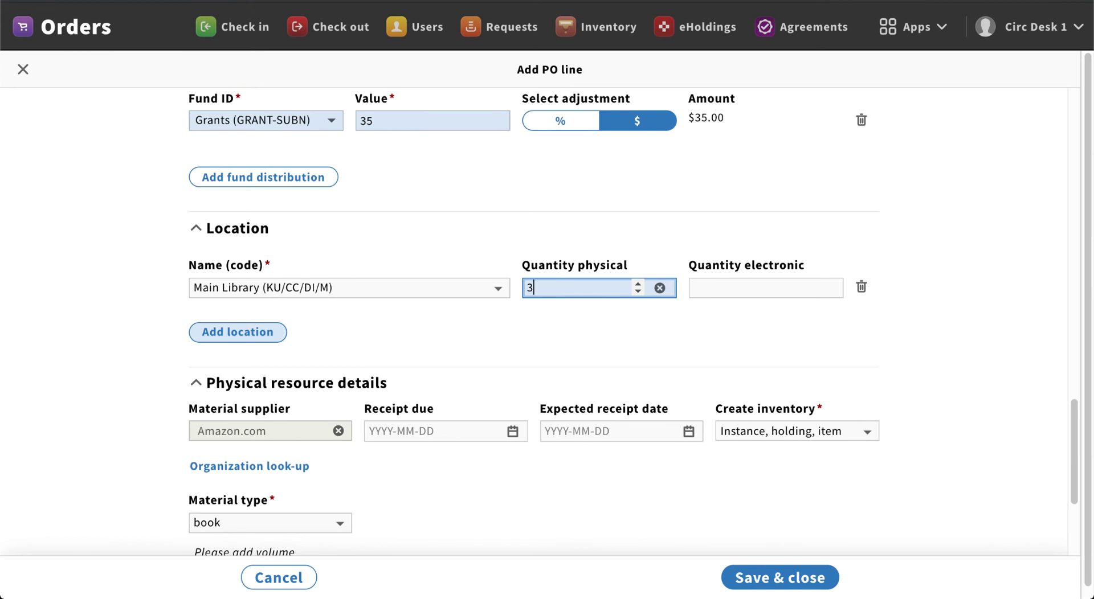
click(638, 291)
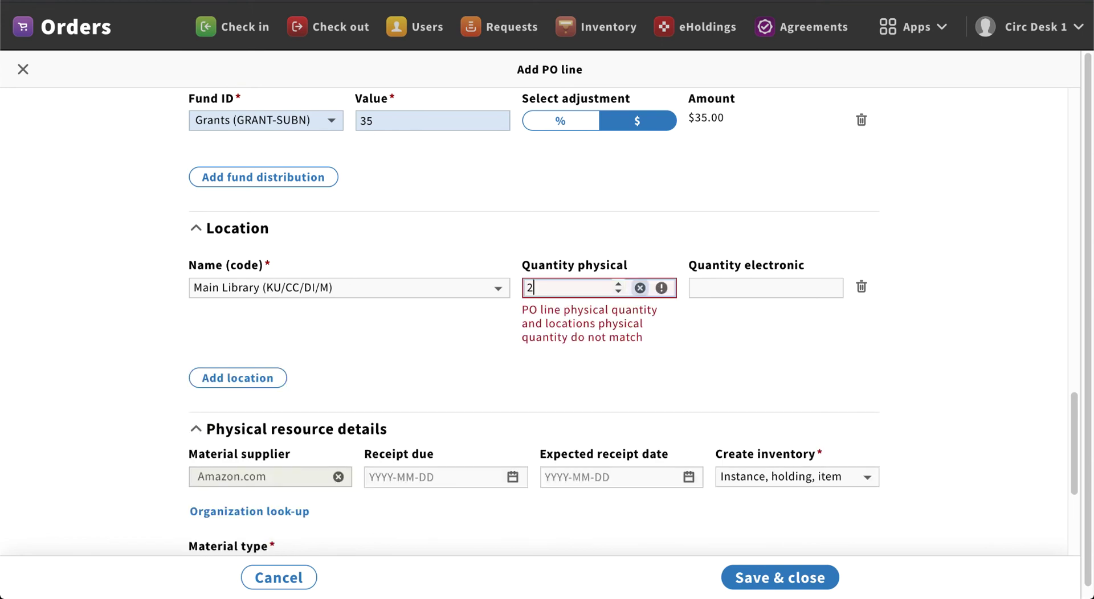
Step: Add a second location, Annex (KU/CC/DI/A), with a physical quantity of 1
click(237, 378)
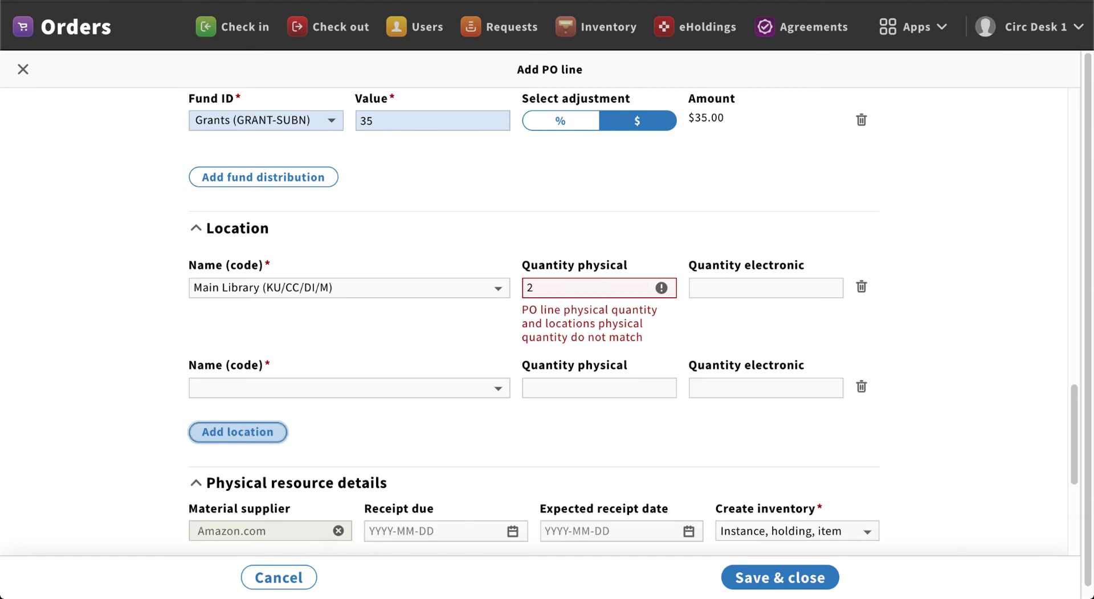
click(256, 389)
click(257, 402)
click(593, 388)
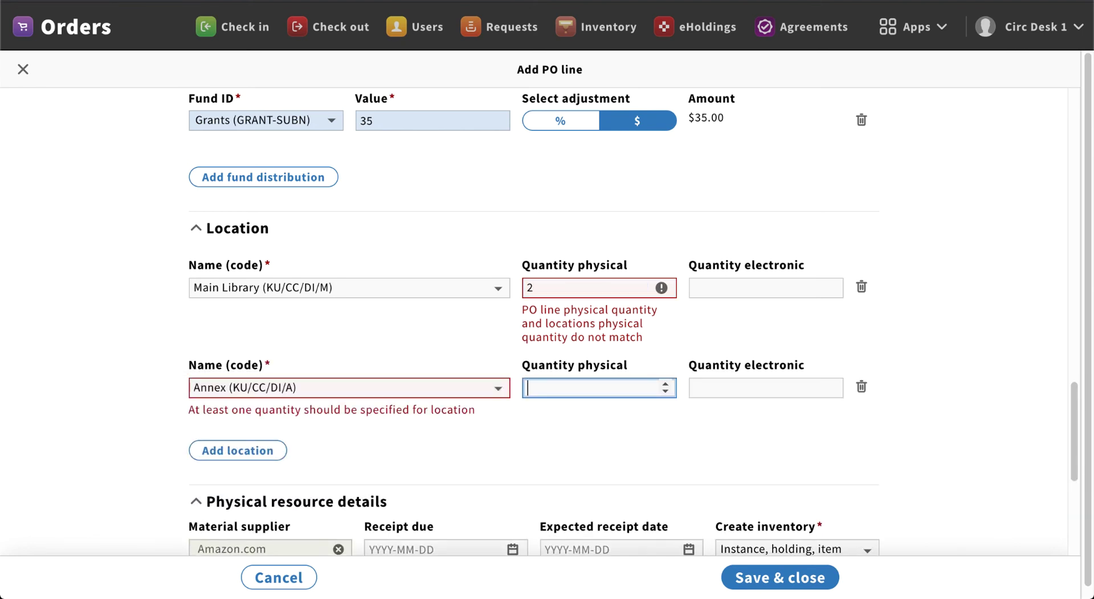
text(1)
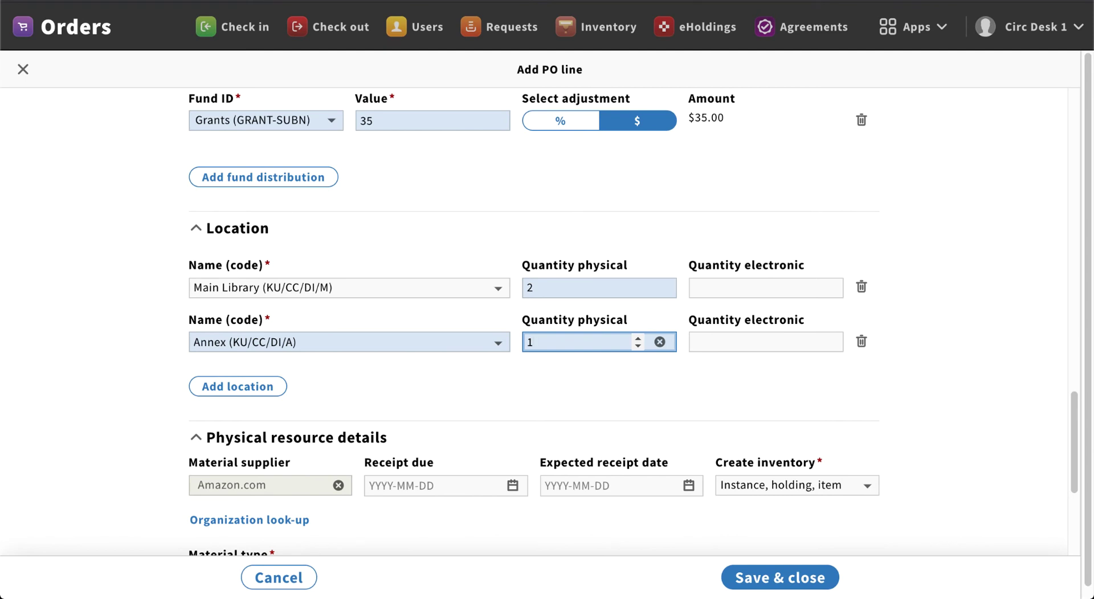
Step: Review the Create inventory options in the physical resource details, keeping "Instance, holding, item"
scroll(534, 322, down, 1)
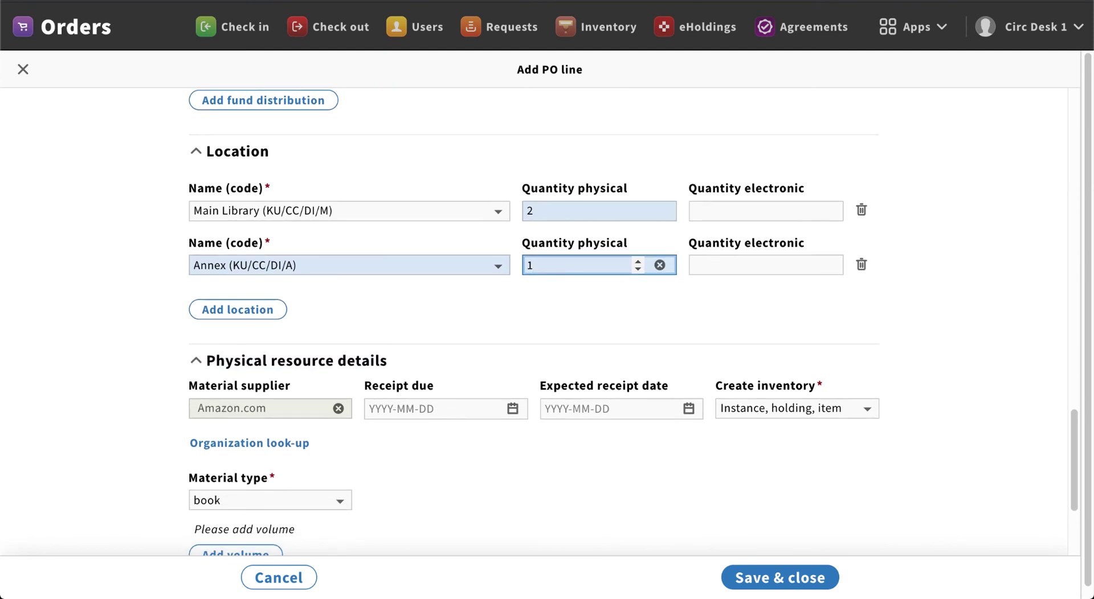
scroll(632, 325, down, 5)
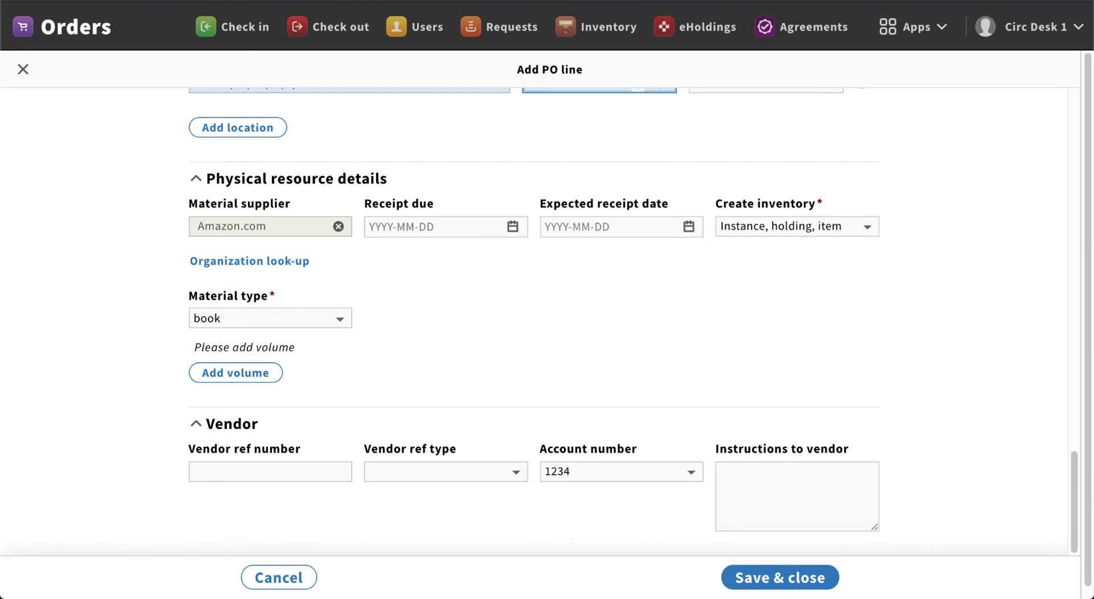
click(797, 227)
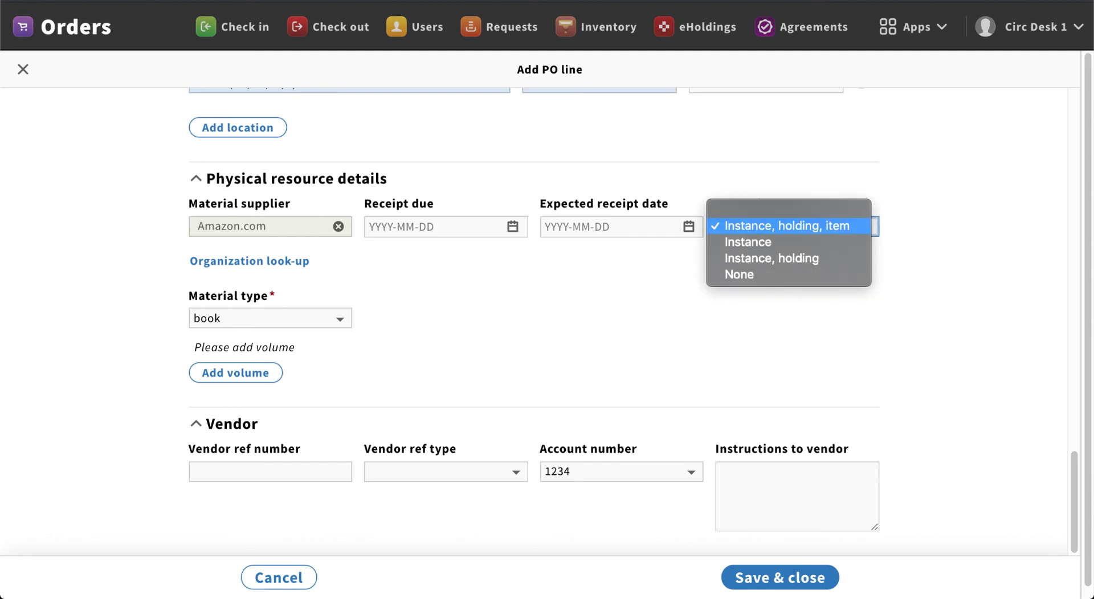
click(797, 226)
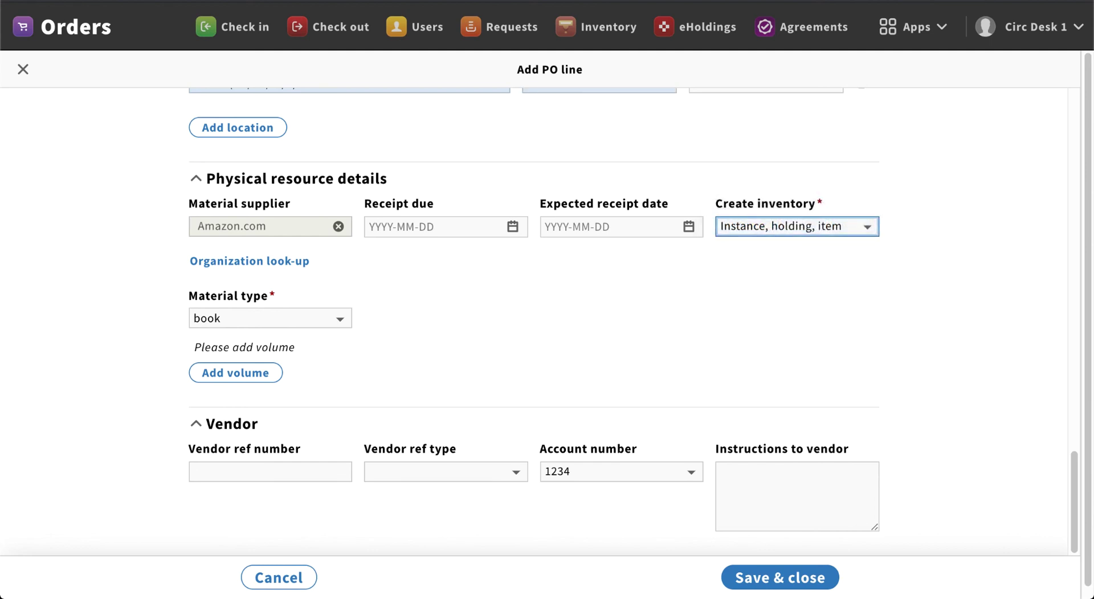
scroll(634, 320, up, 1)
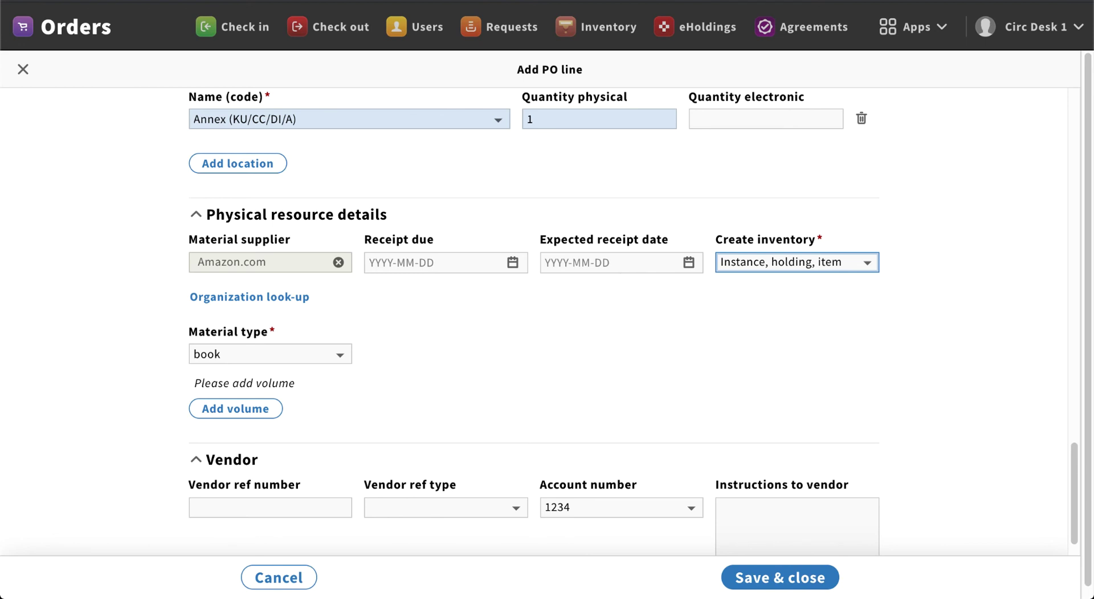
Step: Check the physical resource and vendor details, leave the instructions to vendor blank, and save and close the PO line
scroll(633, 316, up, 2)
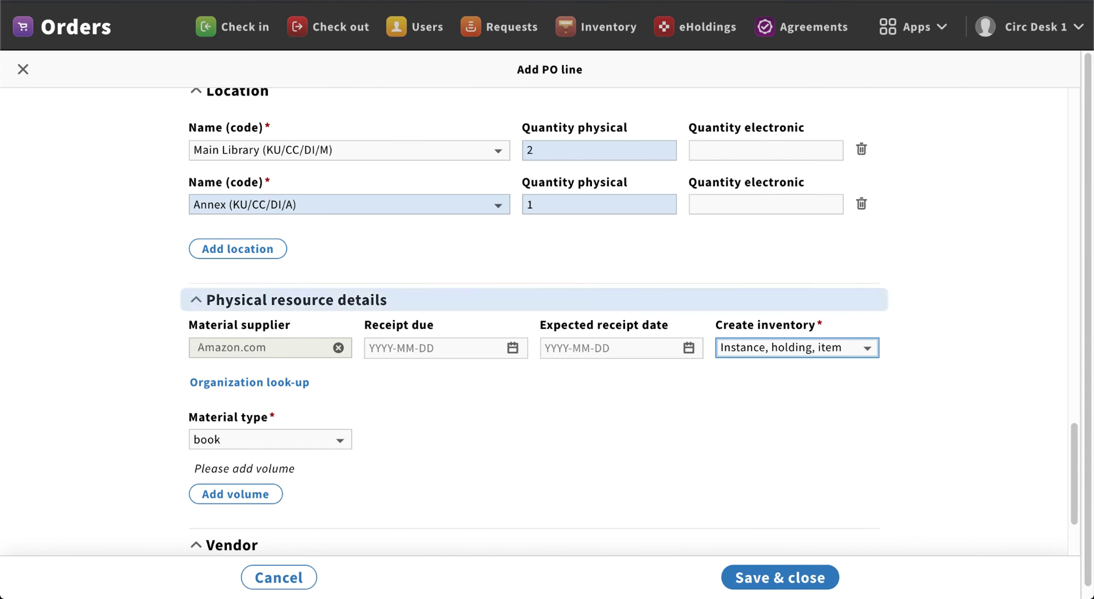
scroll(633, 322, down, 2)
scroll(633, 322, down, 1)
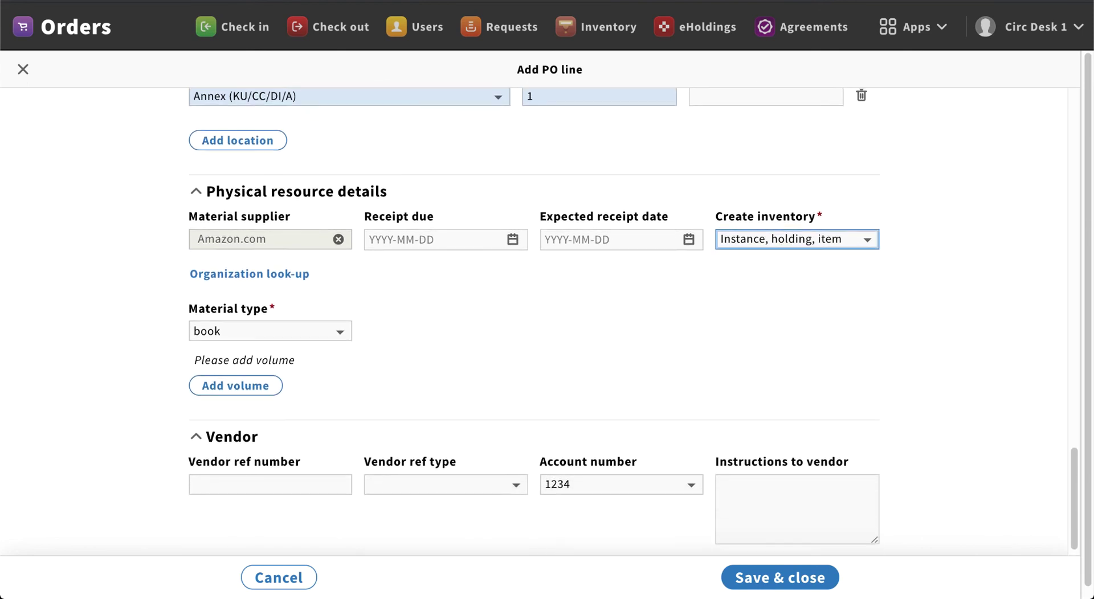
scroll(633, 322, down, 1)
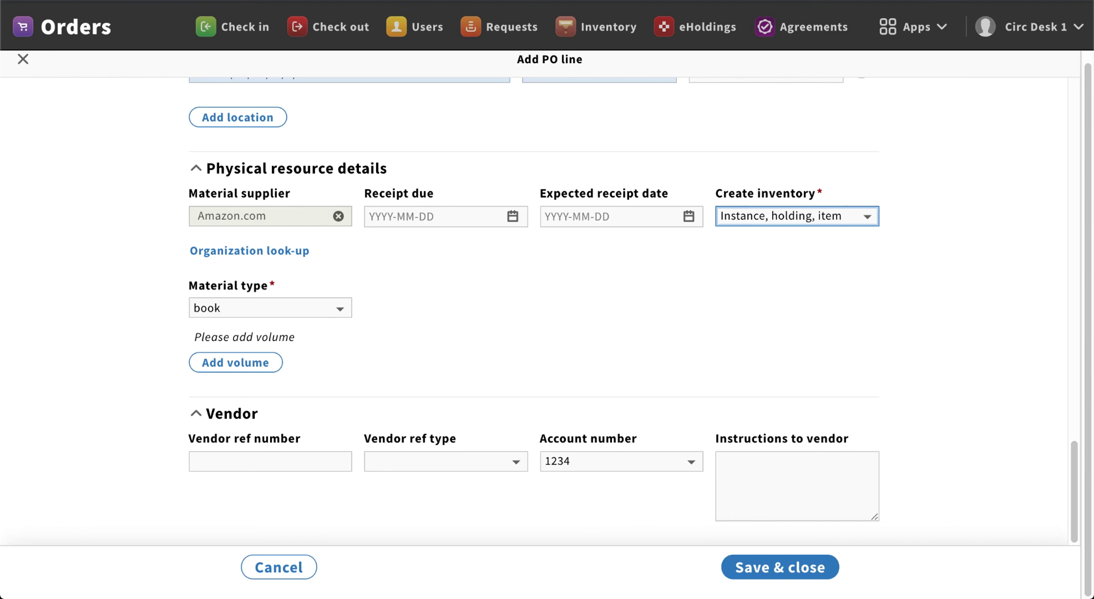
click(797, 487)
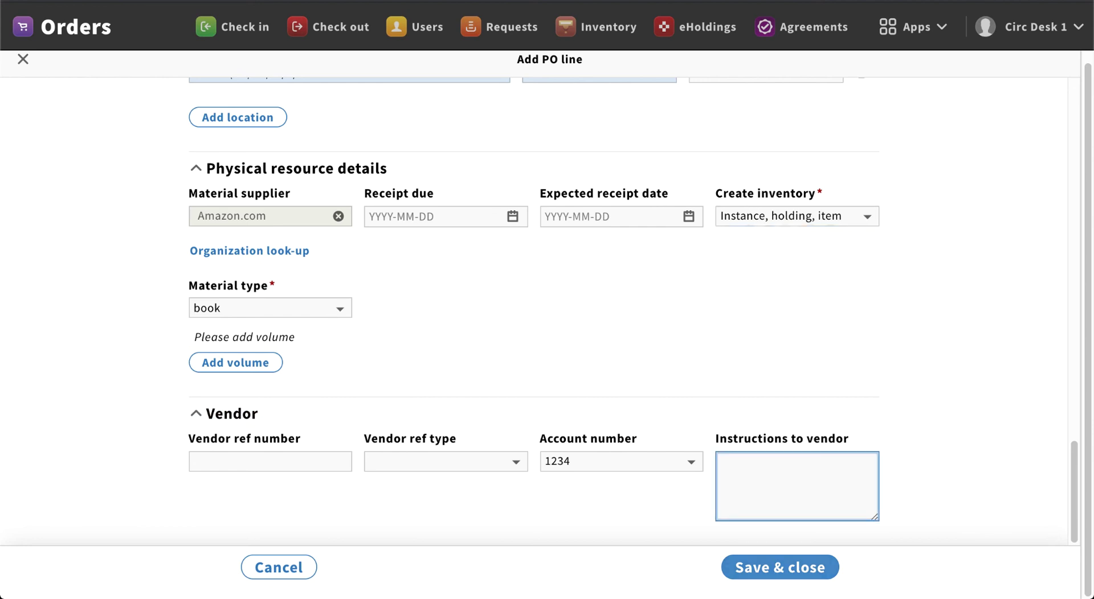
click(780, 568)
key(Return)
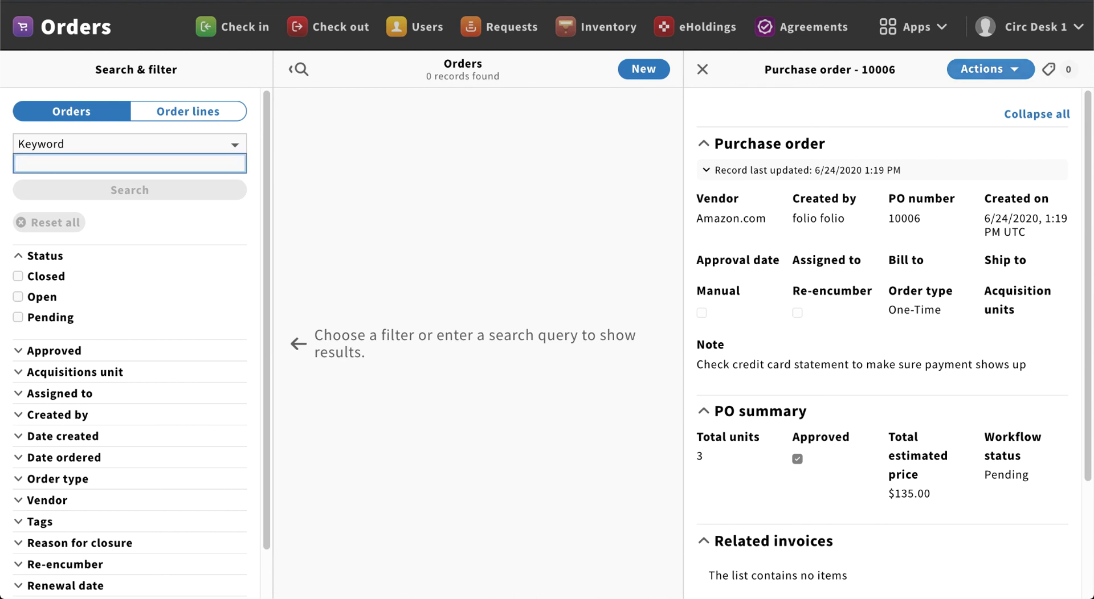
Step: Open the pending Amazon.com purchase order and submit the confirmation
click(990, 69)
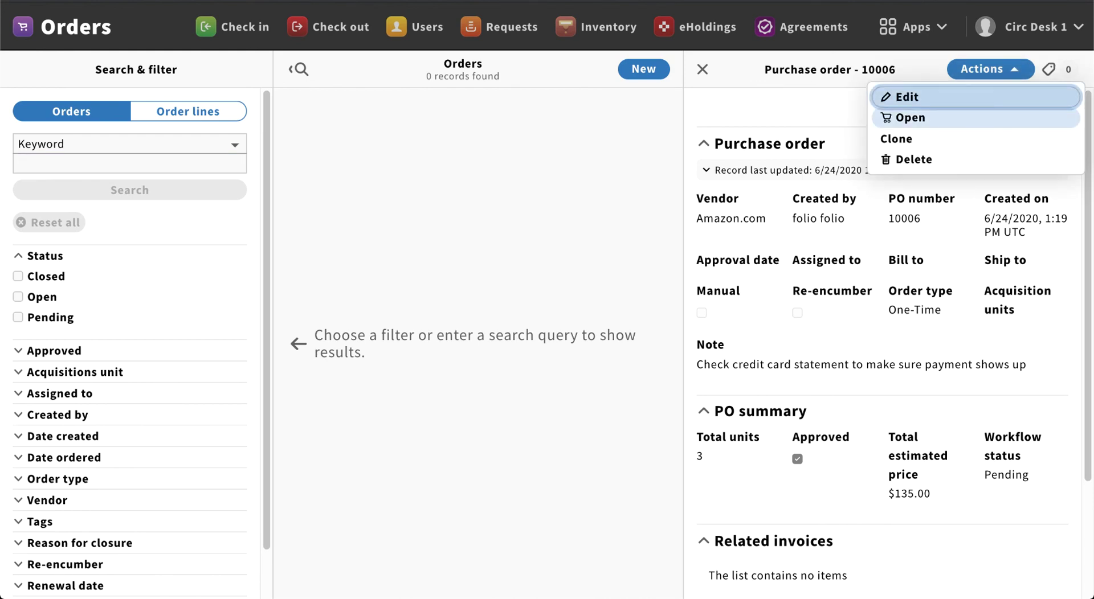
click(910, 118)
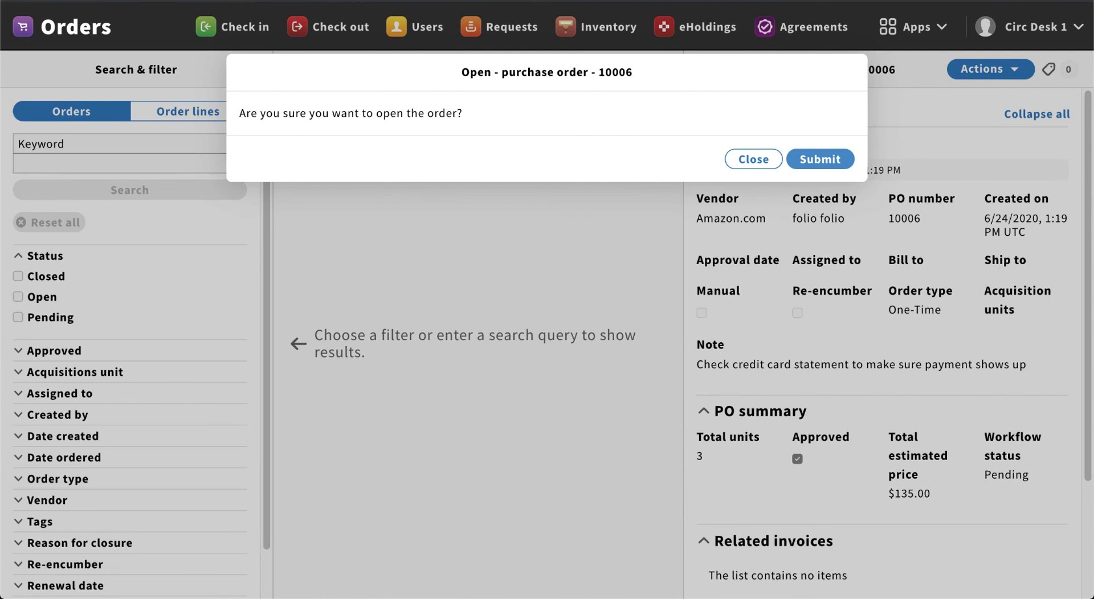
click(820, 158)
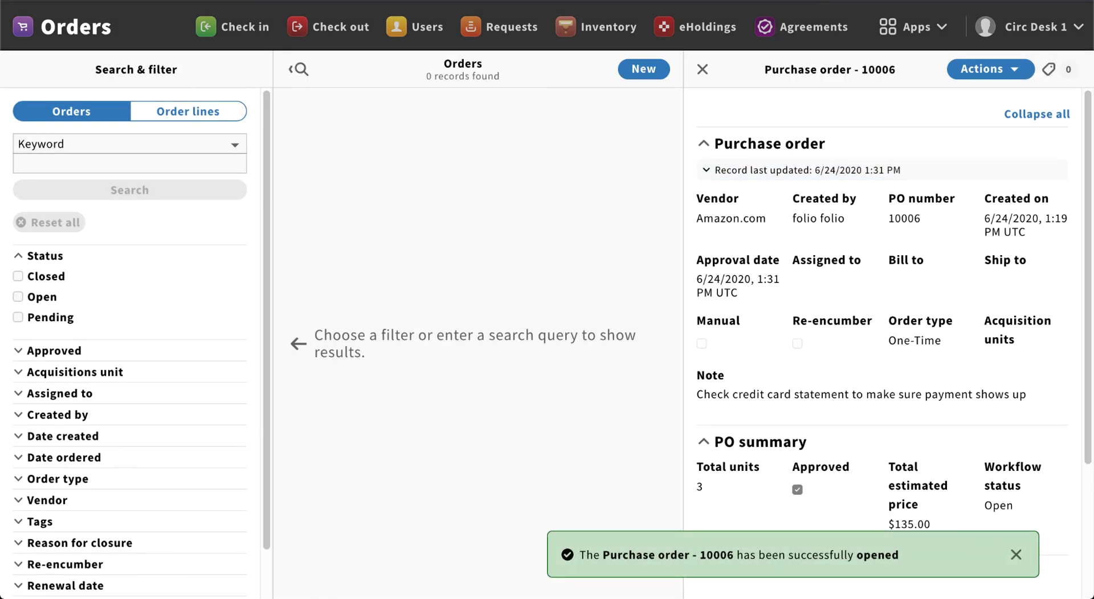
drag(580, 555, 900, 555)
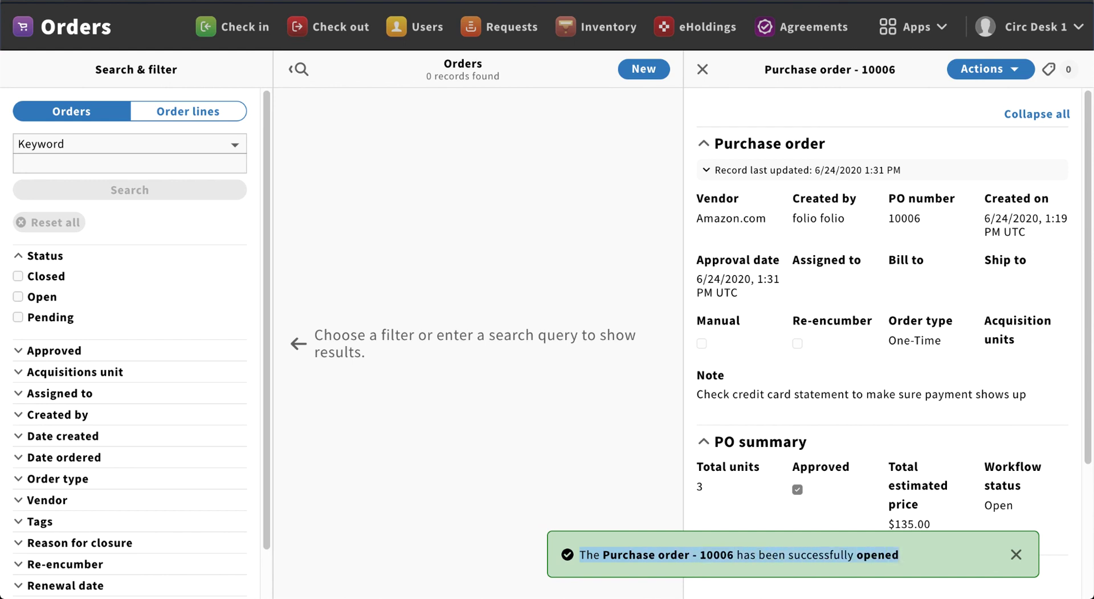